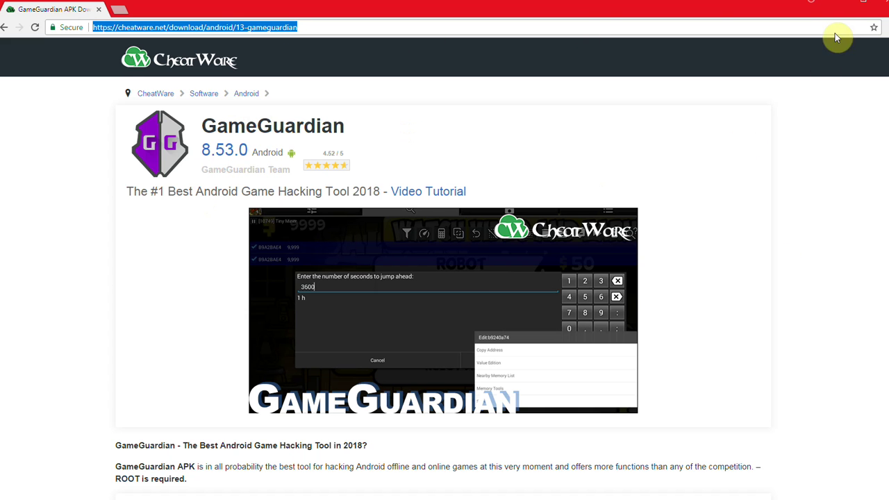
Switch to the NoxPlayer emulator and look through both home screen pages of installed apps
click(837, 4)
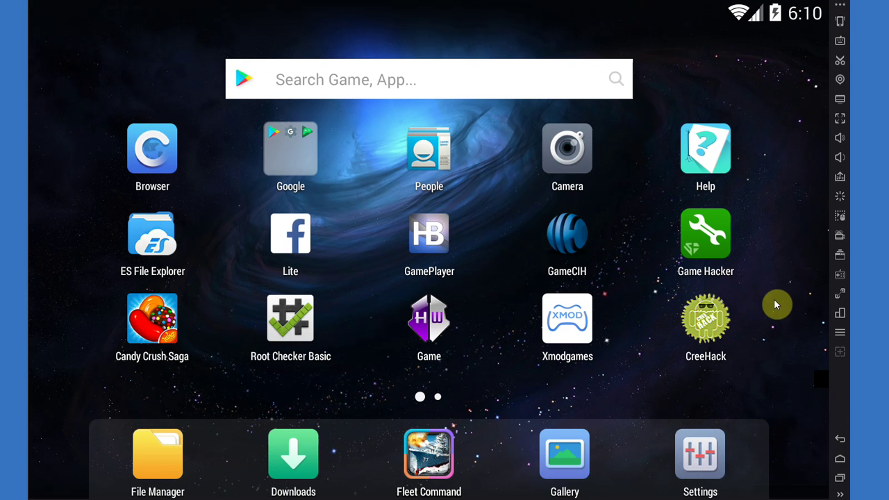
drag(754, 298, 180, 266)
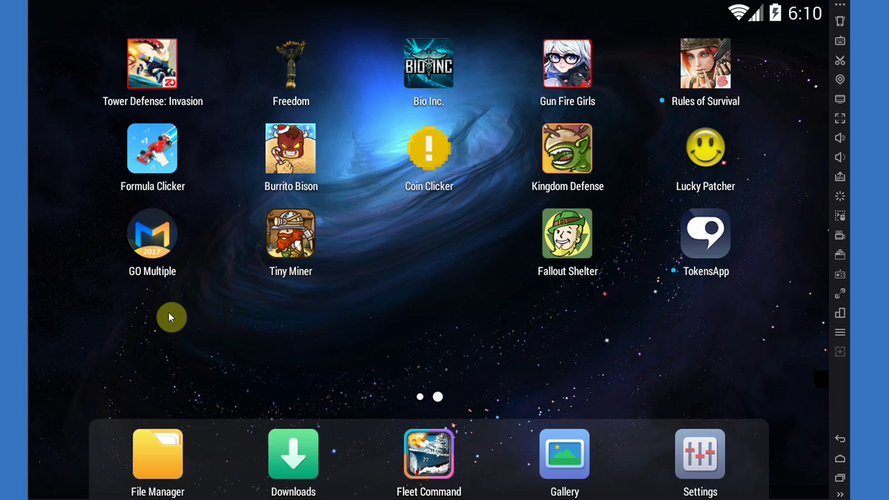
drag(169, 317, 539, 276)
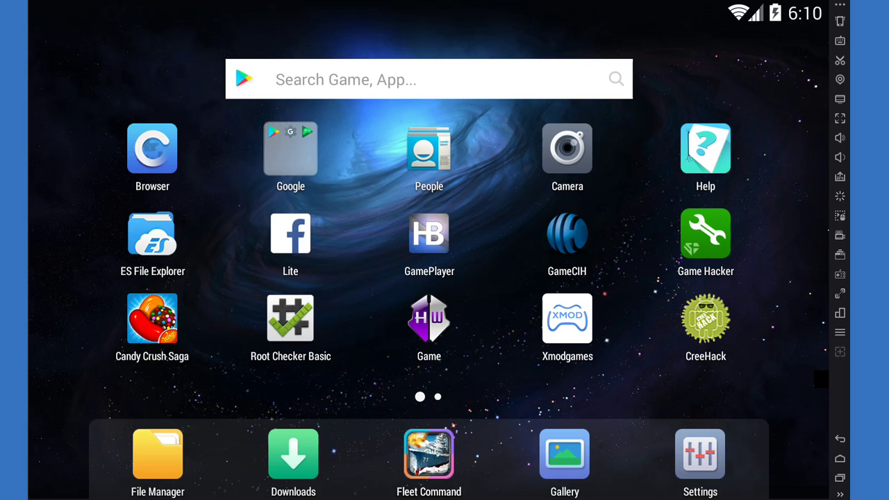
Switch back to the browser, open the CheatWare site from the Google results for "cheatware", and go to its GameGuardian page
click(77, 499)
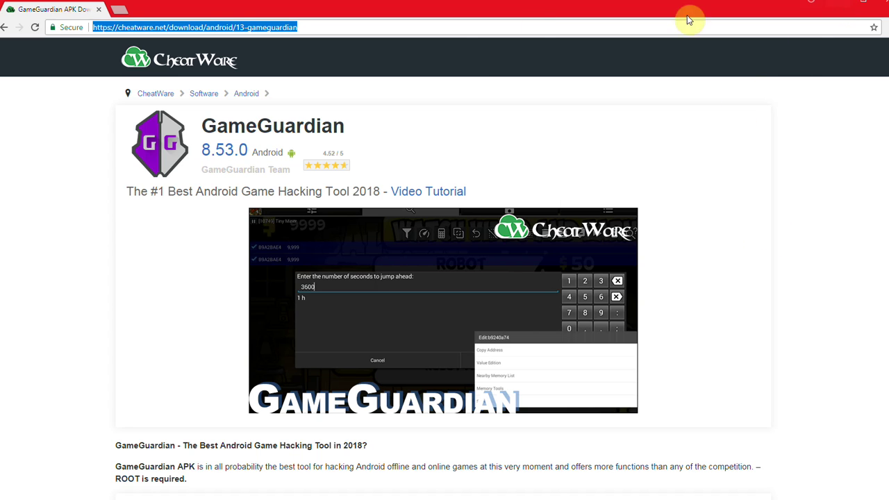
key(alt+Left)
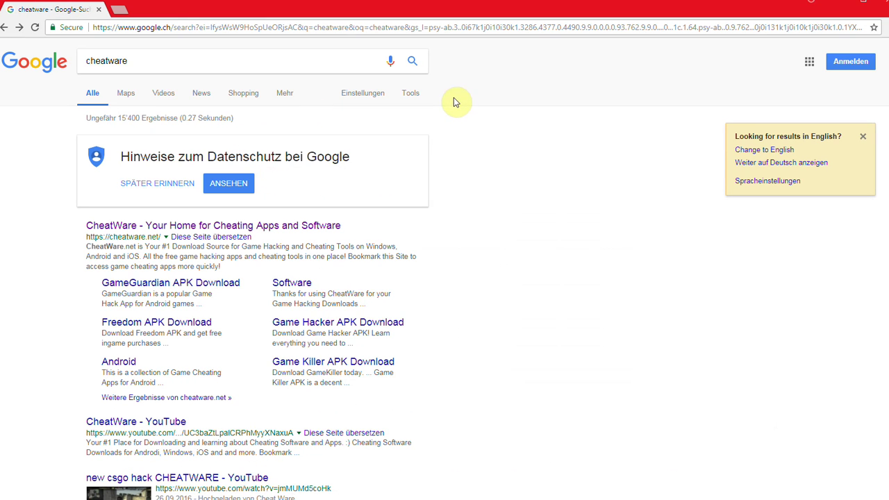
click(158, 62)
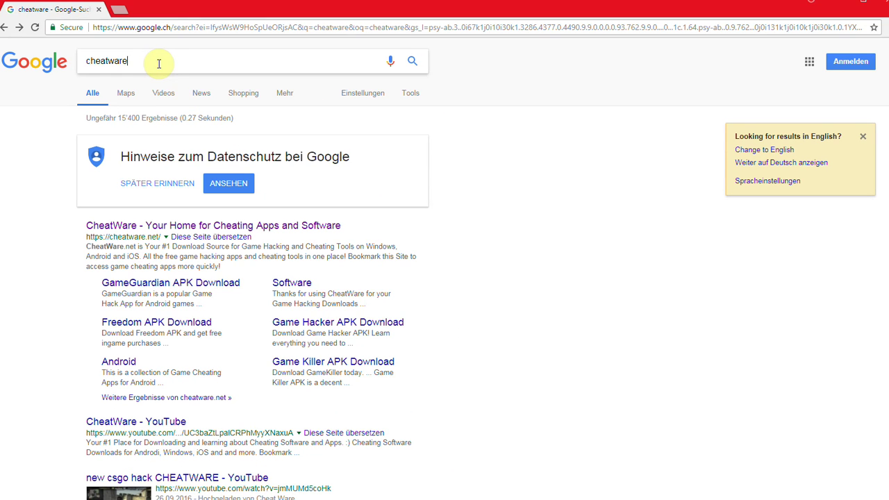
key(Return)
click(155, 227)
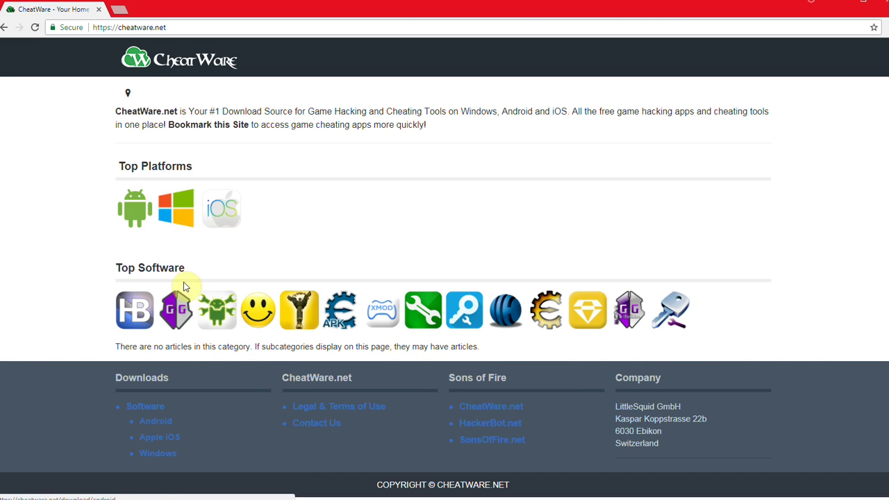
click(176, 310)
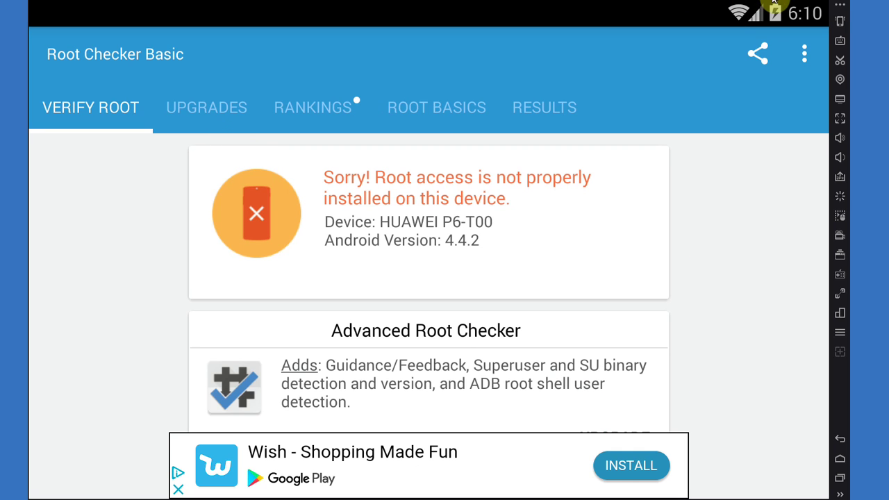
Check the Root startup option in NoxPlayer's general system settings, then return to the second home screen page
click(764, 7)
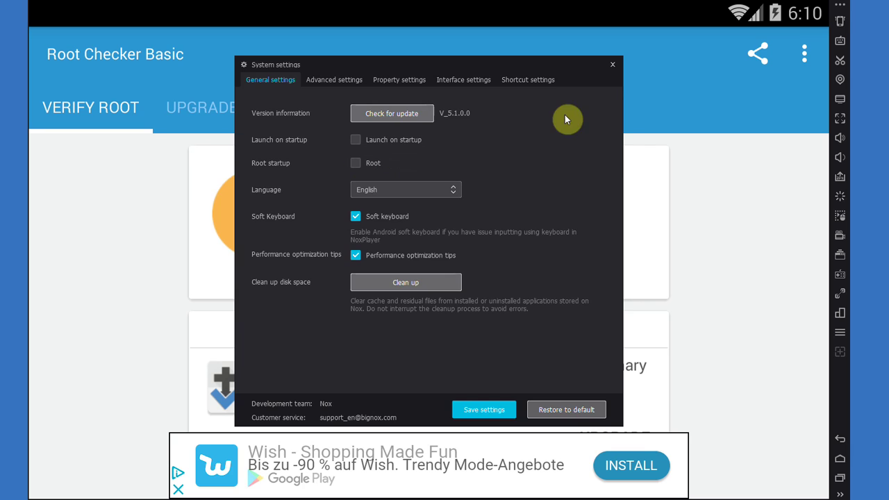
click(613, 65)
click(840, 458)
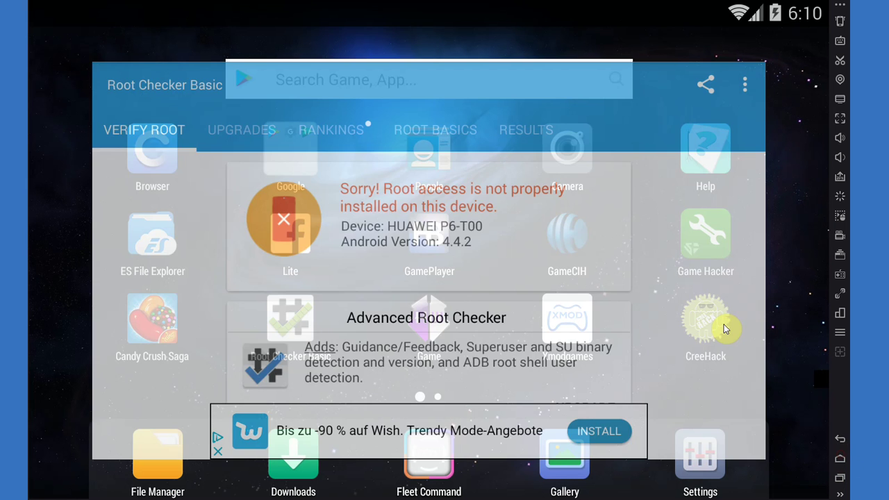
drag(766, 313, 295, 271)
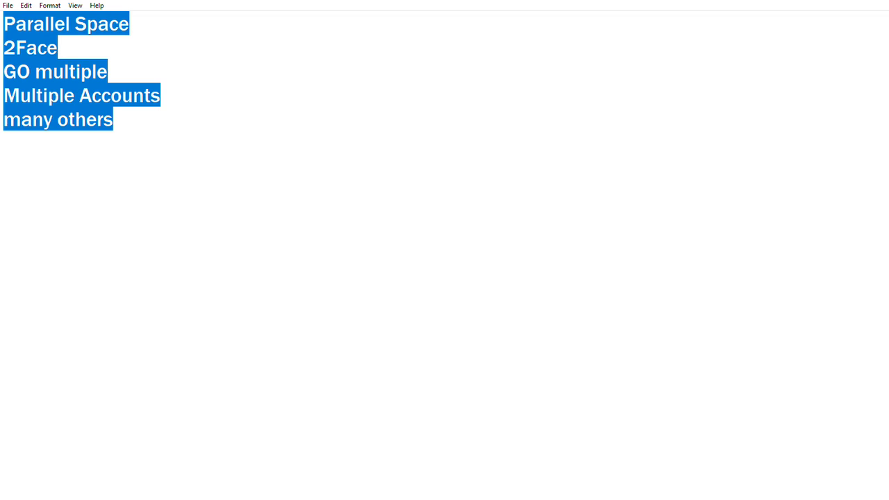
Review the list of app-cloning tools in the text editor, then view the apps already cloned in GO Multiple
click(329, 259)
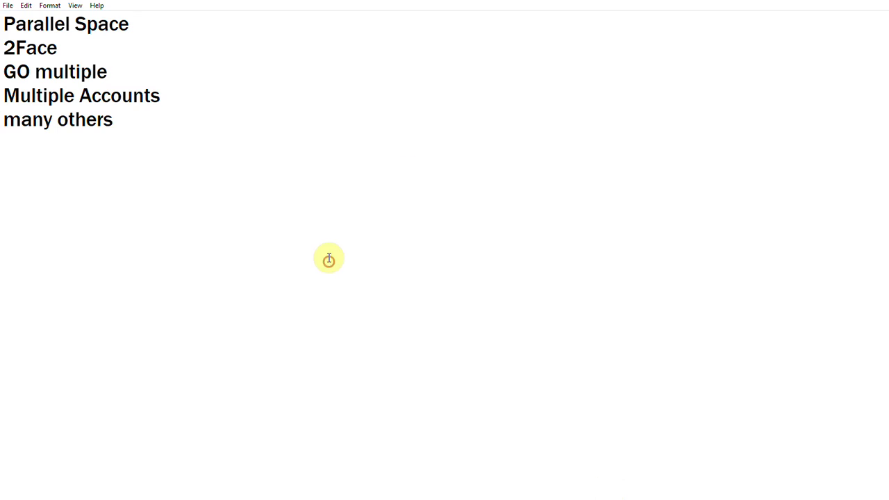
click(858, 1)
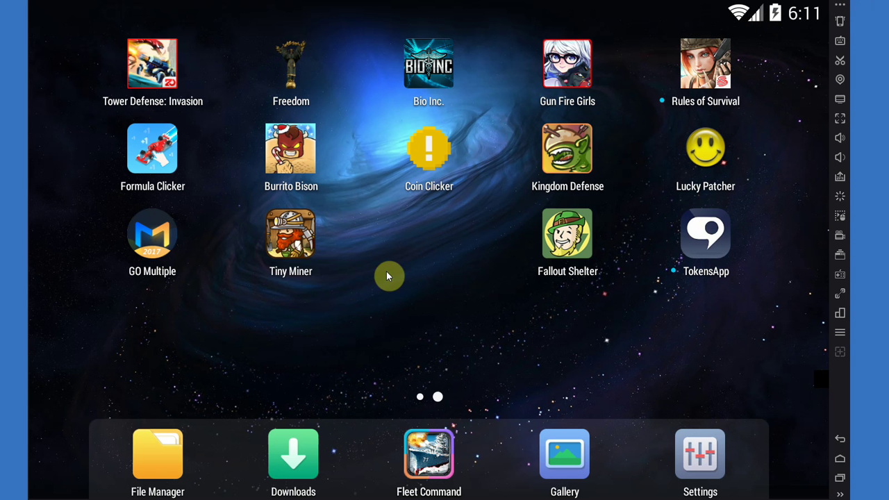
click(163, 244)
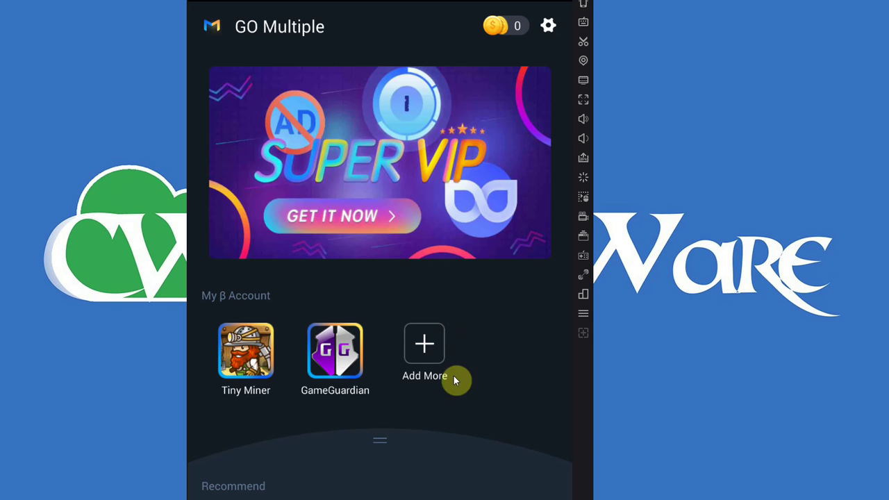
key(Escape)
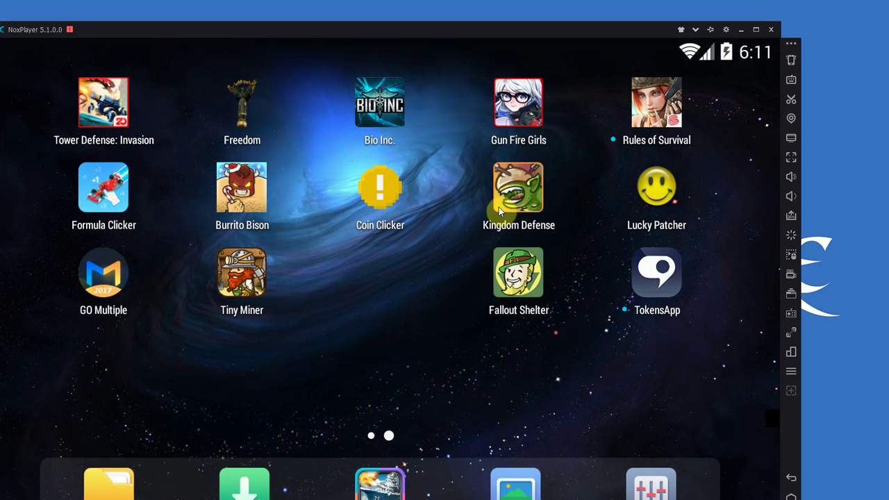
Move the NoxPlayer window so the home screen is fully in view and open GO Multiple
click(90, 278)
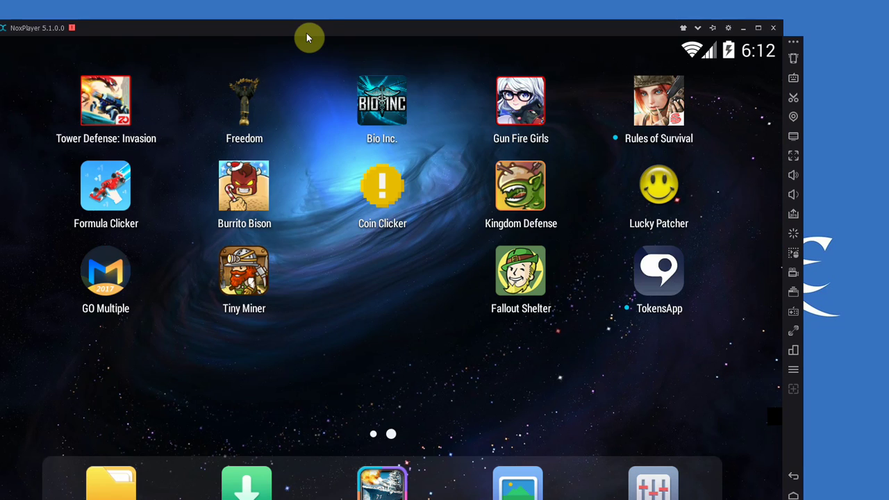
drag(306, 33, 373, 4)
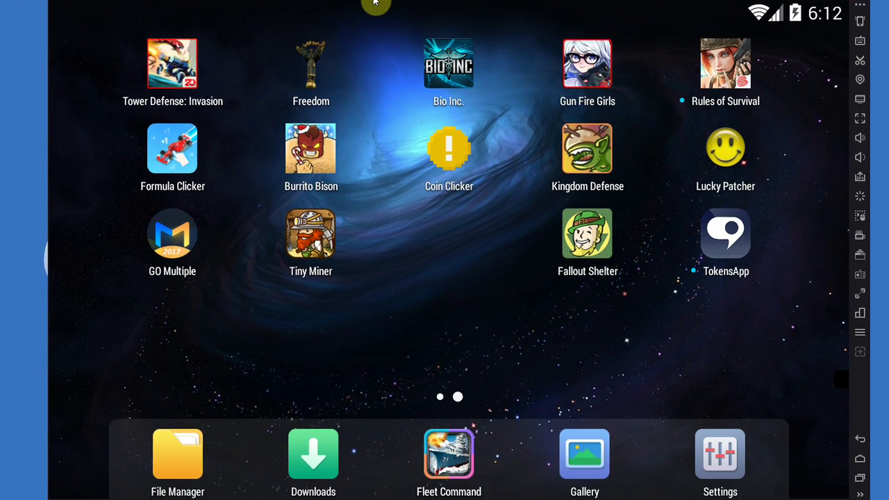
click(173, 236)
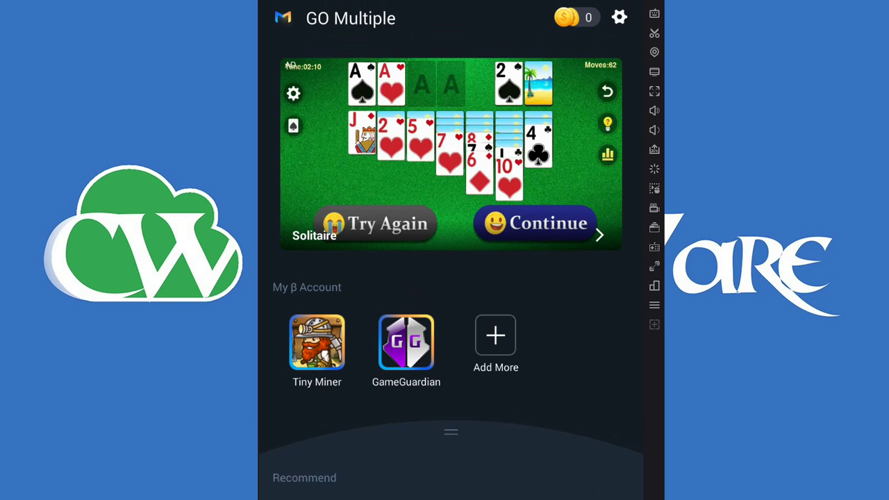
Browse the list of installed apps that can be added to GO Multiple
click(319, 375)
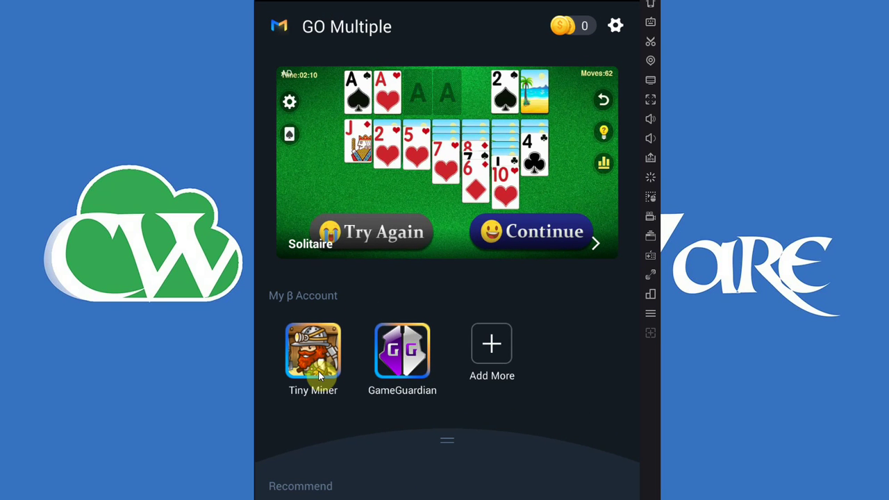
click(492, 346)
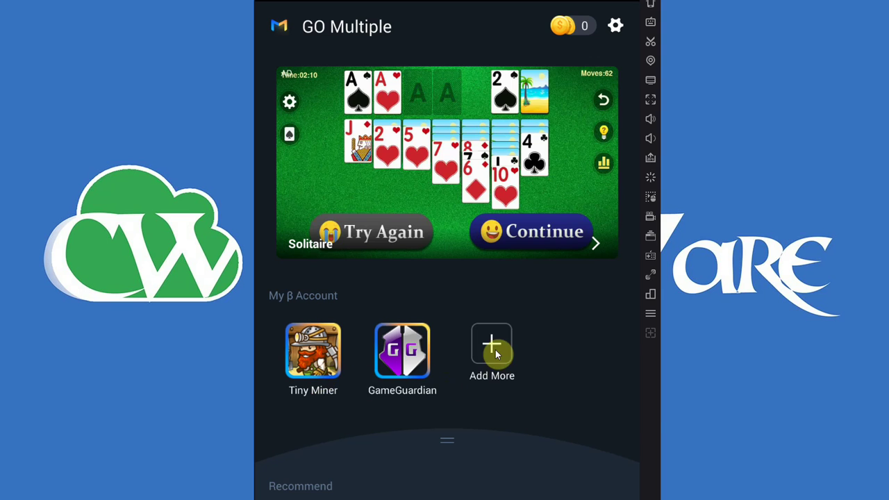
drag(418, 338, 421, 167)
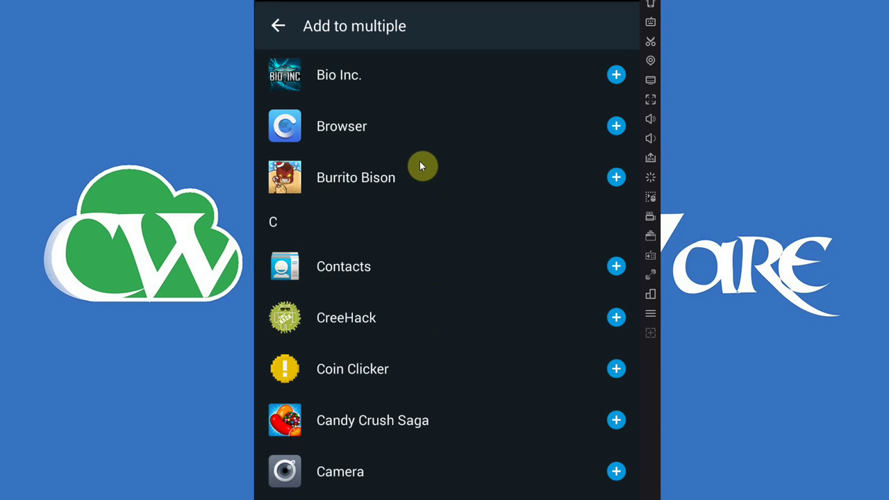
drag(412, 289, 489, 431)
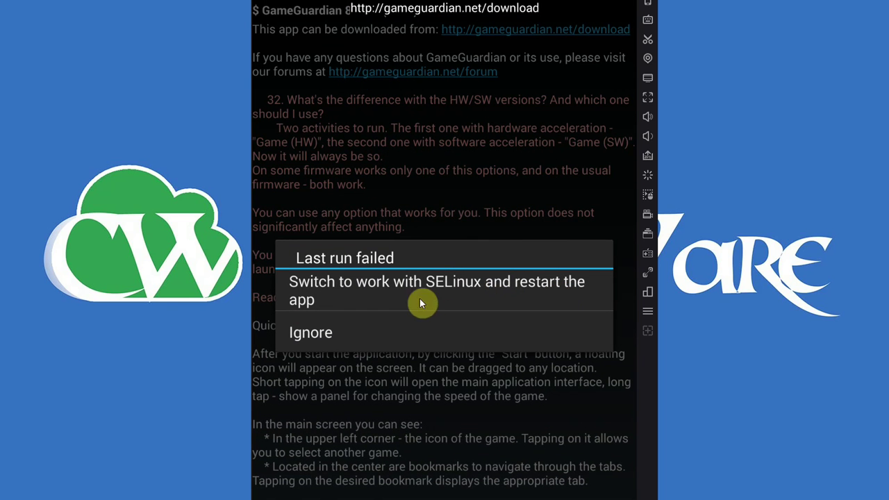
Ignore GameGuardian's failed-run prompt, then launch the cloned Tiny Miner game and decline its tutorial
click(354, 334)
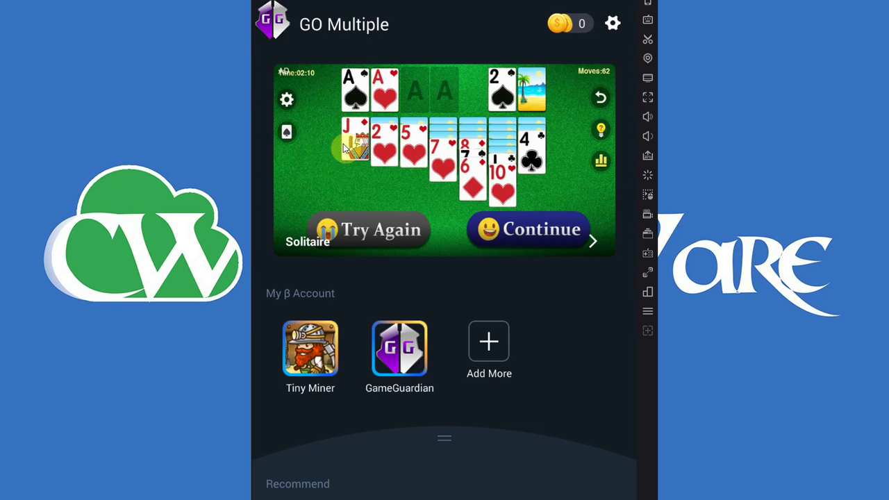
click(351, 340)
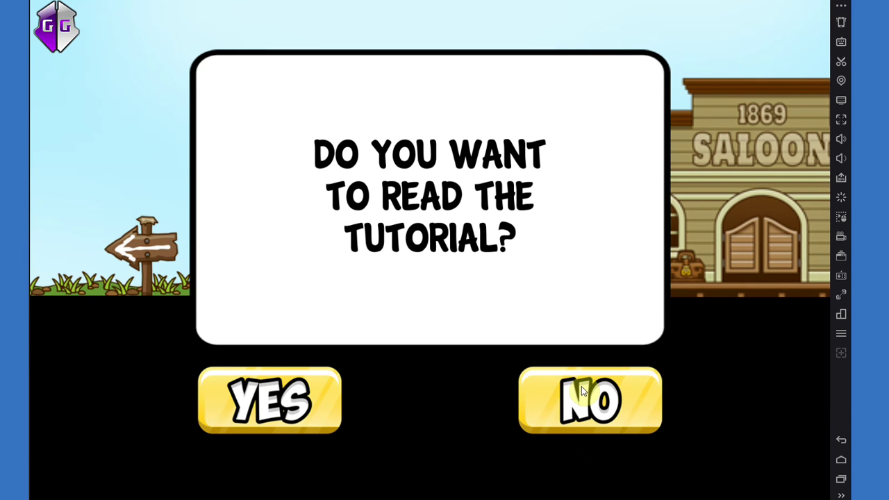
click(571, 421)
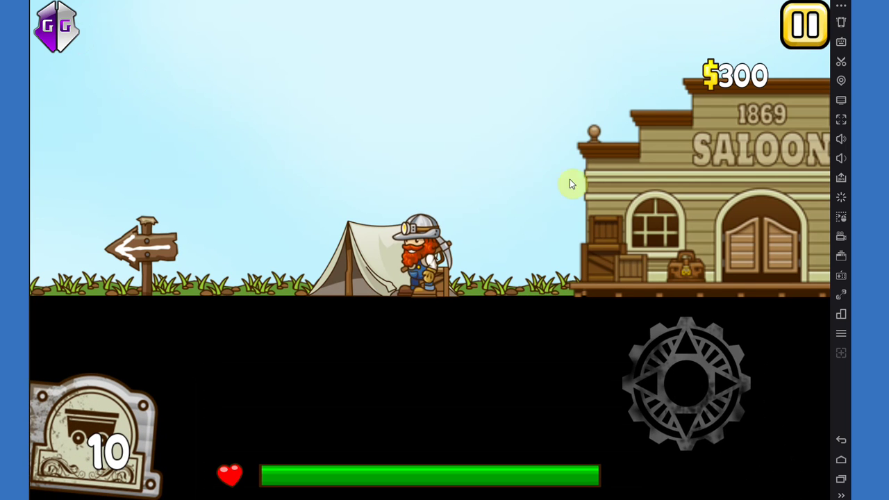
drag(730, 383, 728, 379)
Open the GameGuardian overlay over the game and select the Tiny Miner process
click(64, 38)
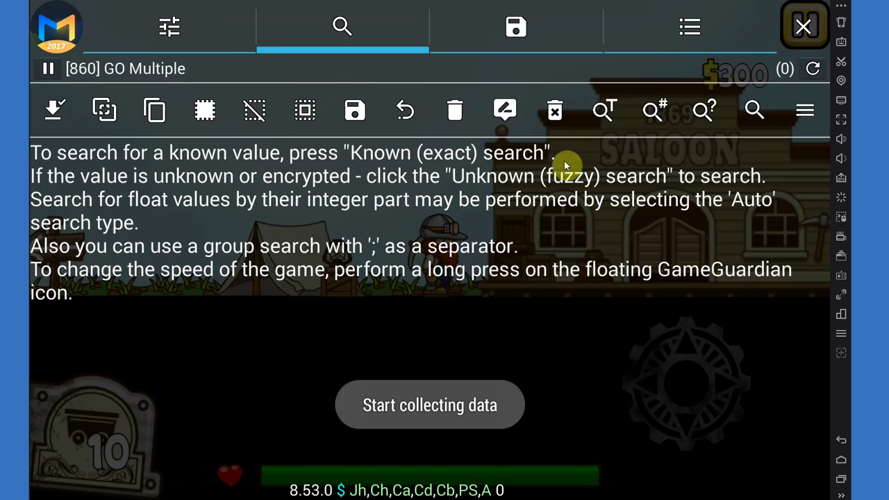
click(703, 106)
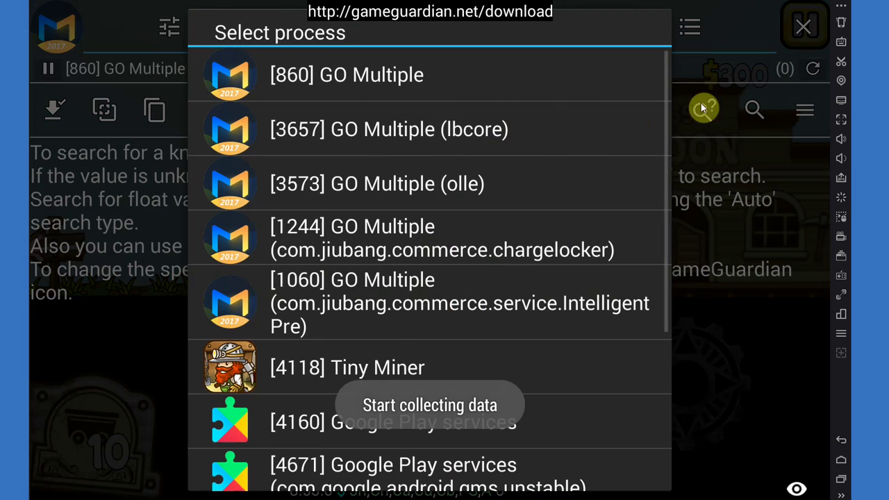
click(382, 367)
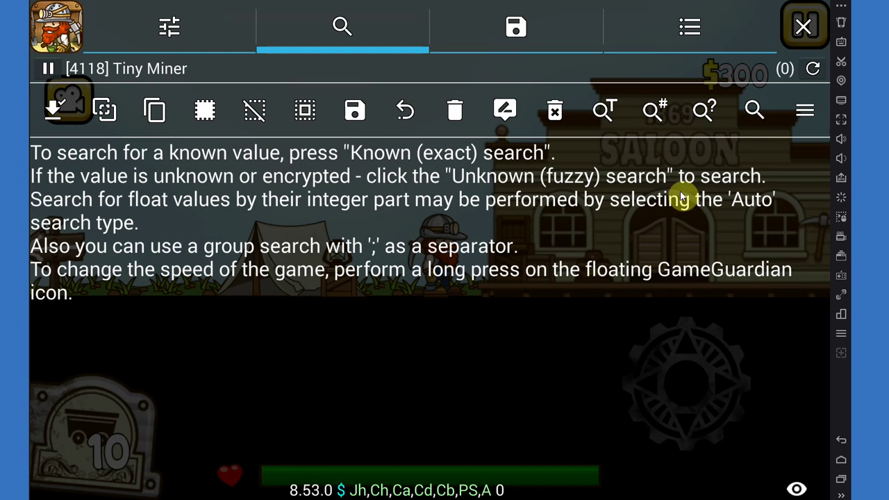
Start a new search in all memory for the exact value 300 with the Auto data type
click(757, 113)
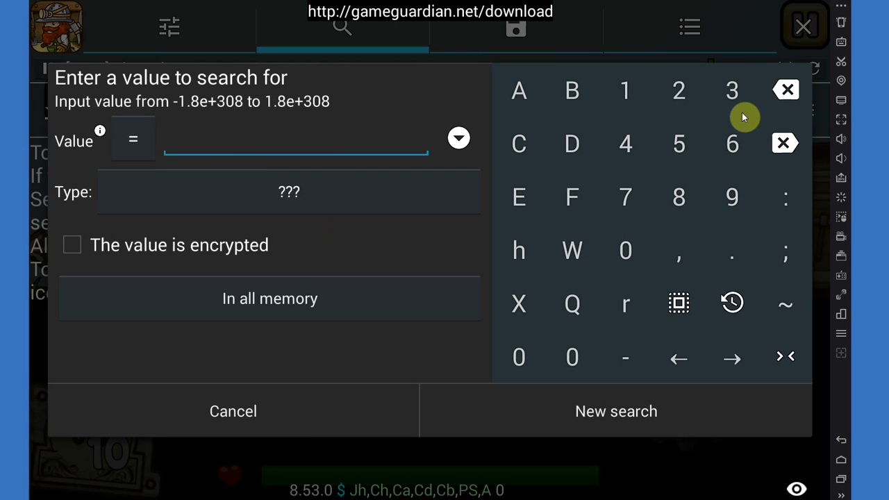
click(734, 97)
click(626, 250)
click(626, 250)
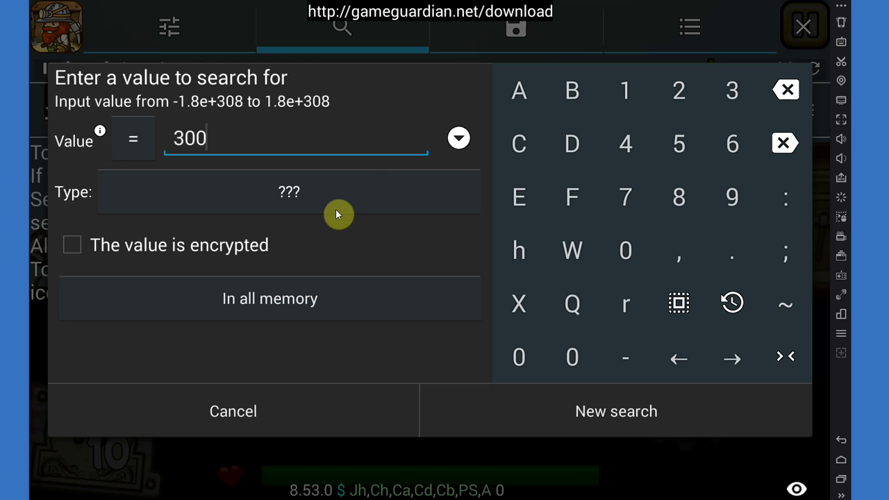
click(587, 413)
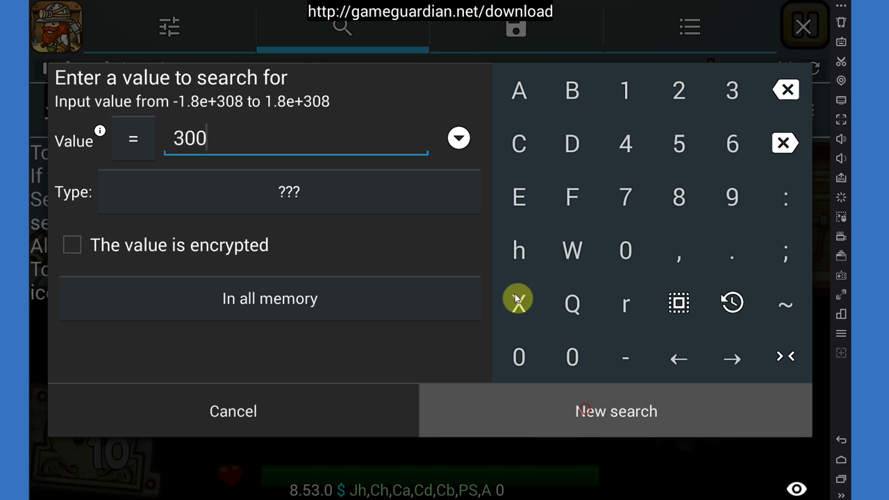
click(317, 77)
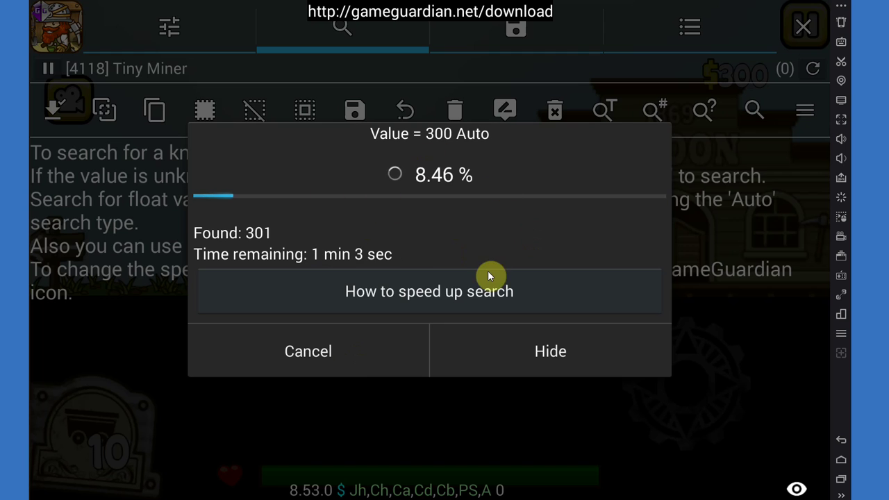
Stop the running search early, dismiss the value entry form, and look through the list of found addresses
click(333, 357)
click(53, 23)
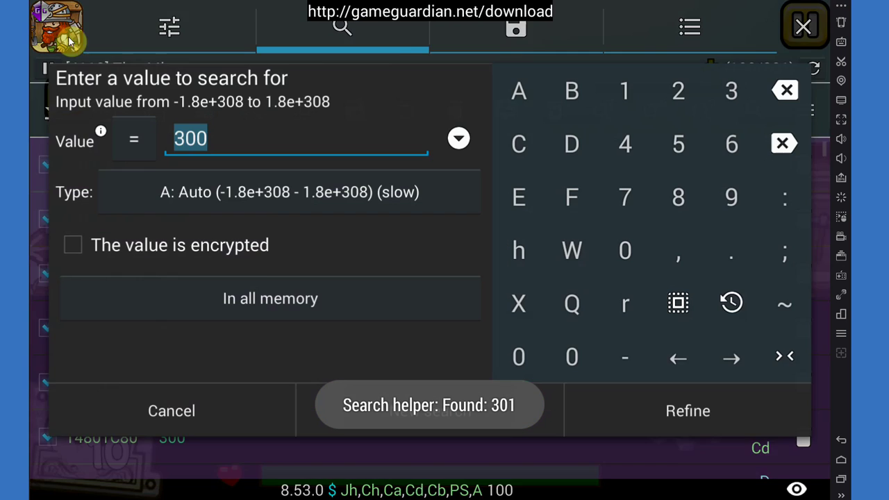
click(165, 413)
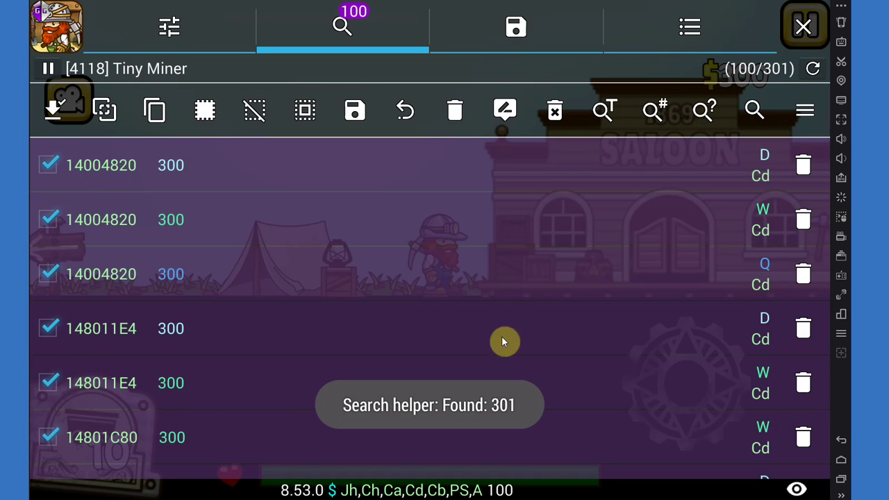
scroll(494, 320, down, 5)
scroll(383, 174, down, 15)
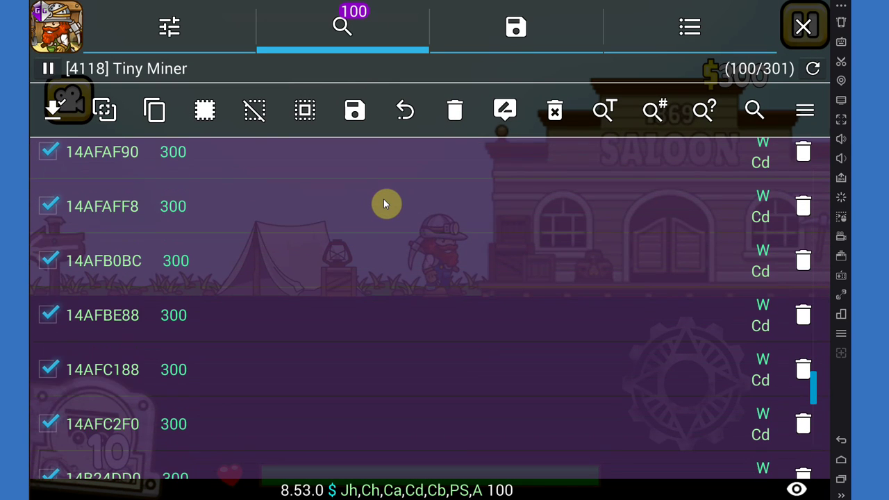
Change the Qword value at the topmost found address, 14004820, to 8000
scroll(383, 199, up, 15)
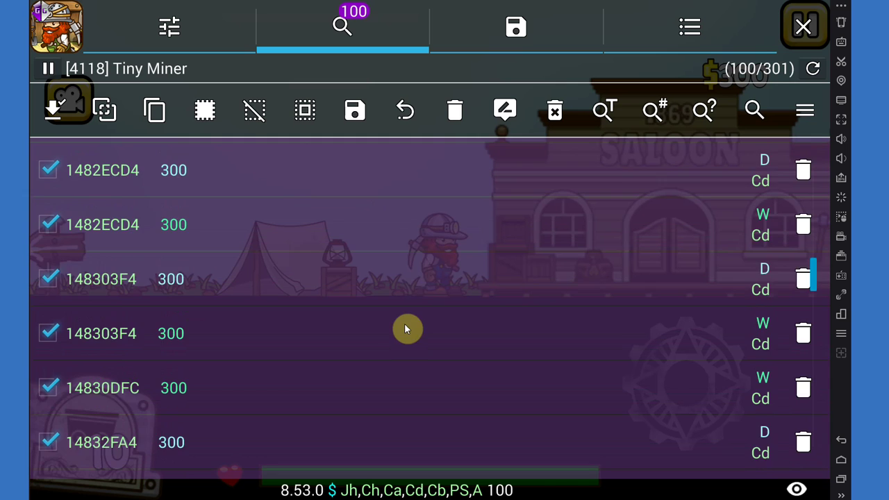
scroll(418, 242, up, 10)
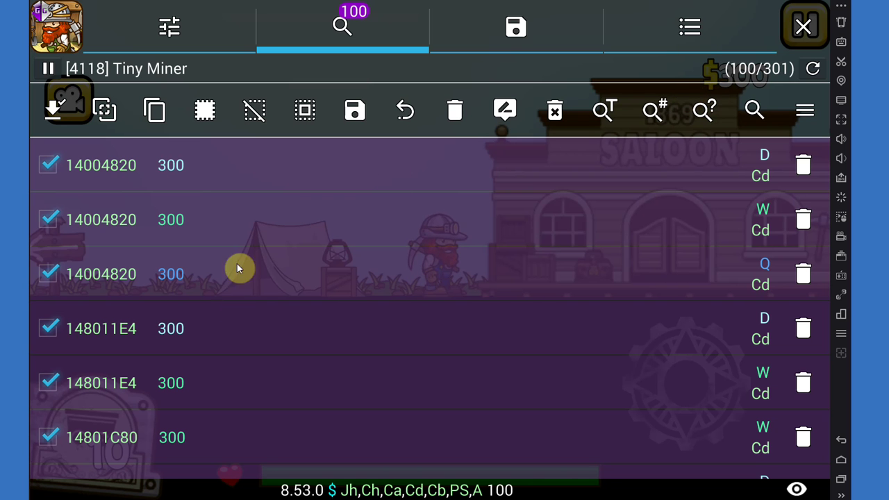
click(181, 276)
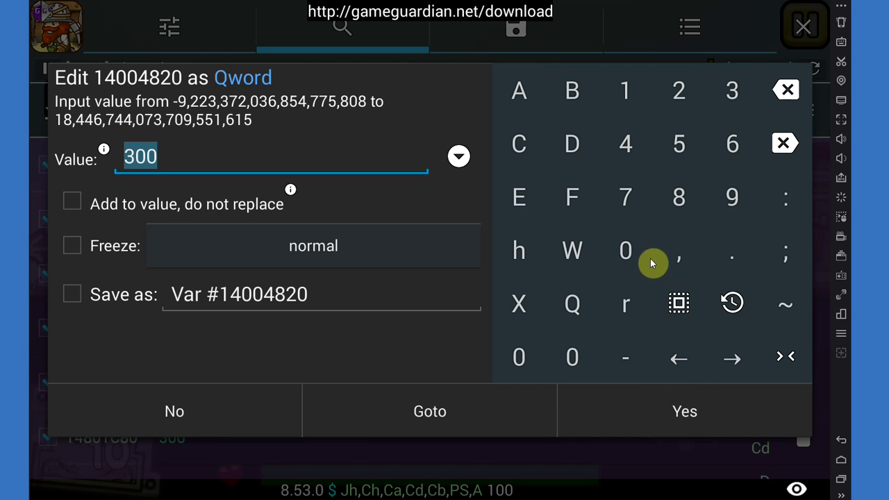
click(681, 198)
click(641, 238)
click(640, 238)
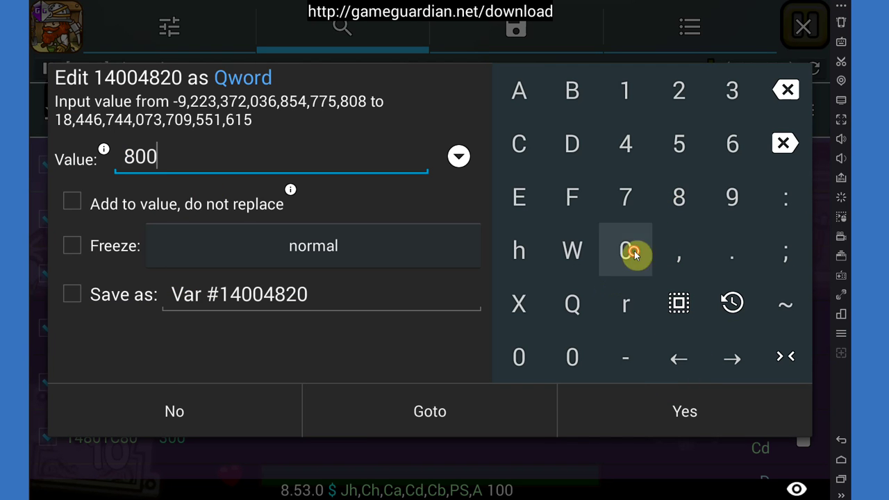
click(640, 238)
click(685, 411)
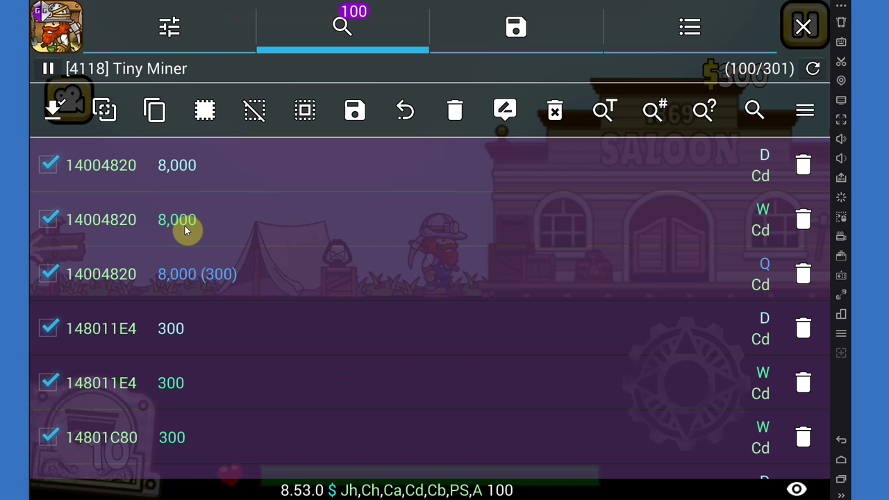
Leave the game for the home screen, check the device's root status in Root Checker Basic, and return to the home screen
click(841, 462)
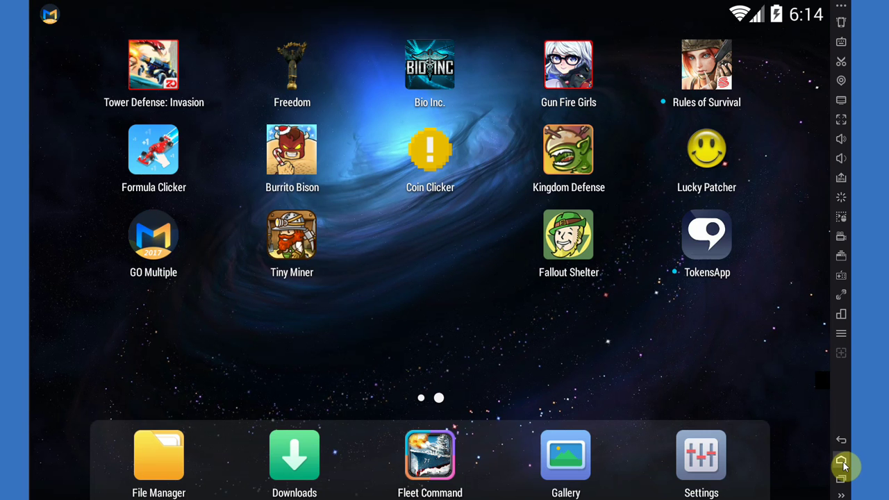
drag(554, 345, 723, 311)
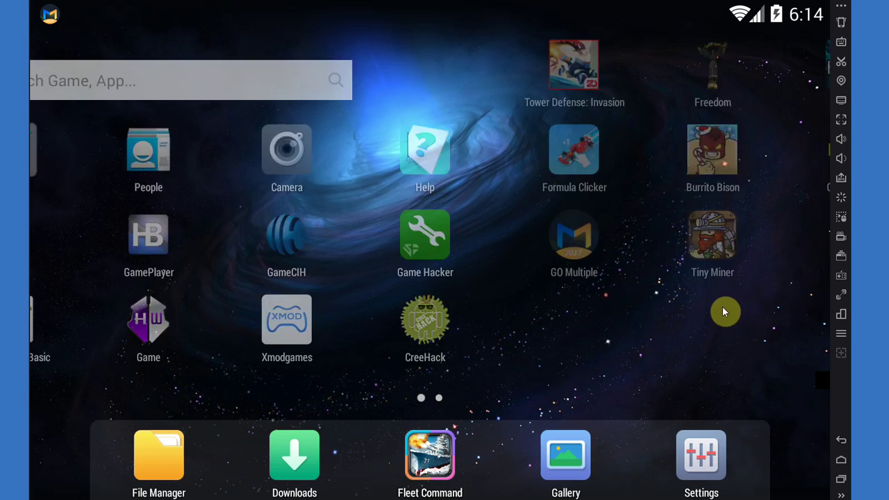
click(294, 321)
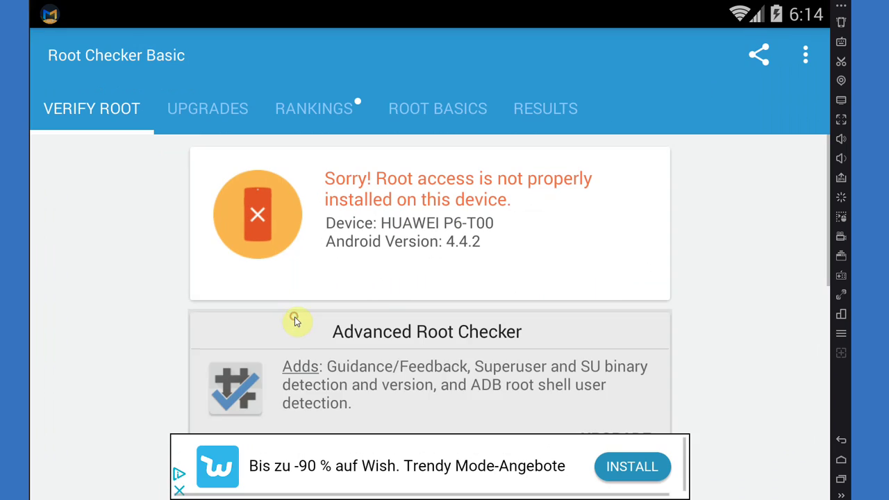
click(840, 460)
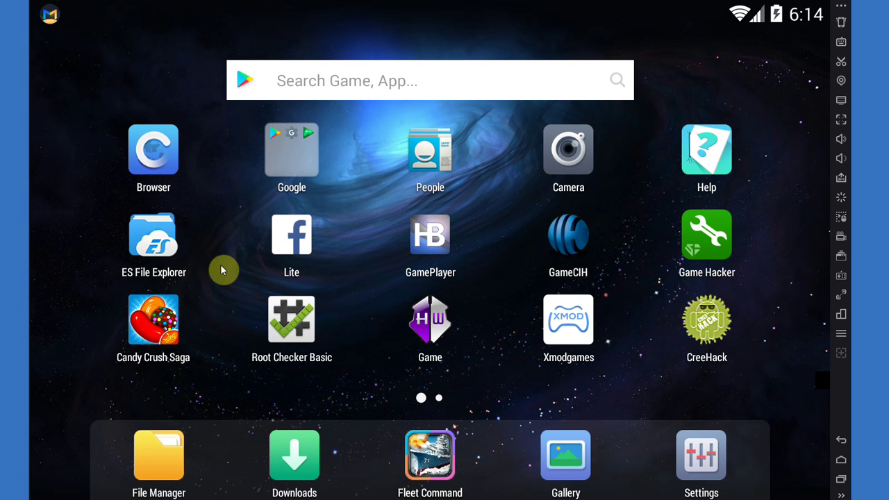
Try to start GameGuardian directly from the home screen, outside GO Multiple, and exit it
click(432, 319)
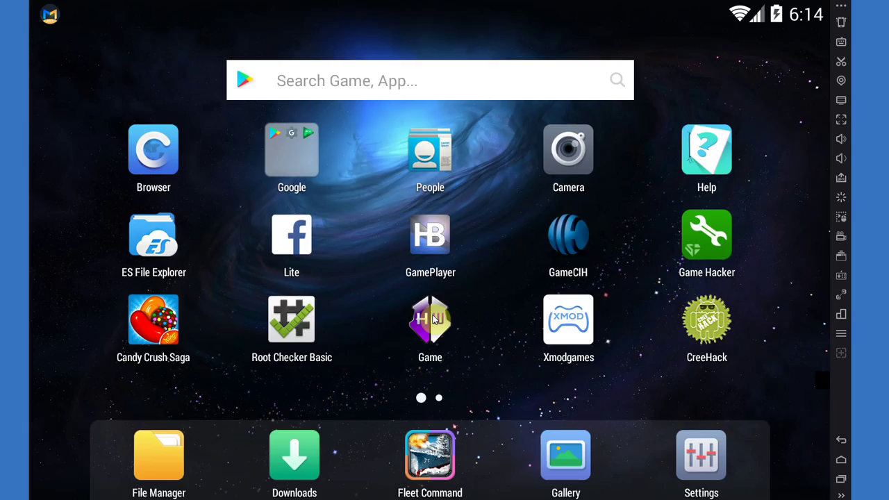
click(432, 320)
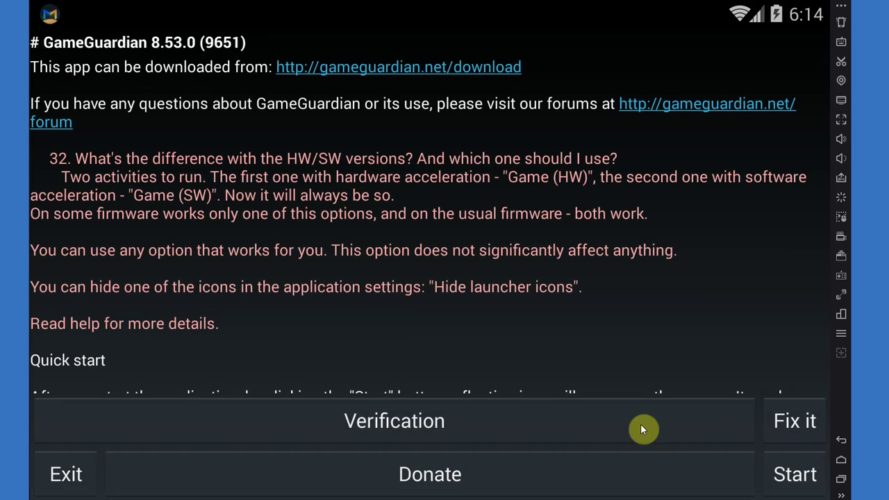
click(793, 474)
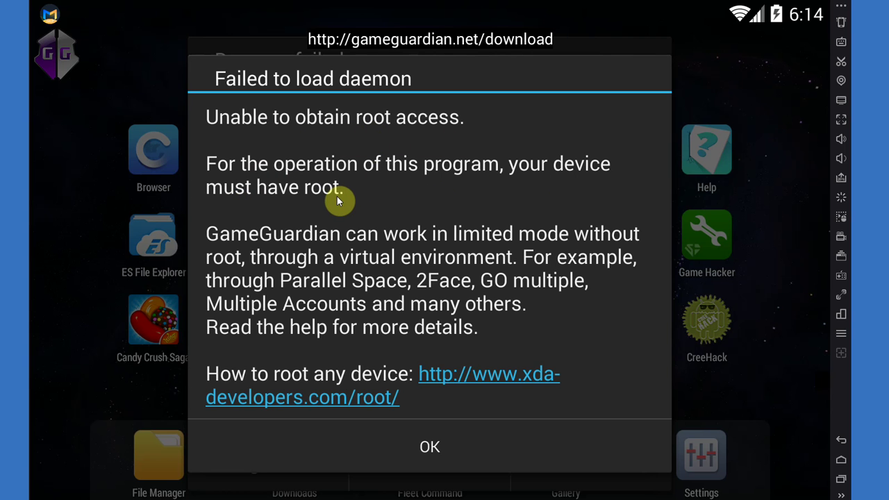
click(428, 448)
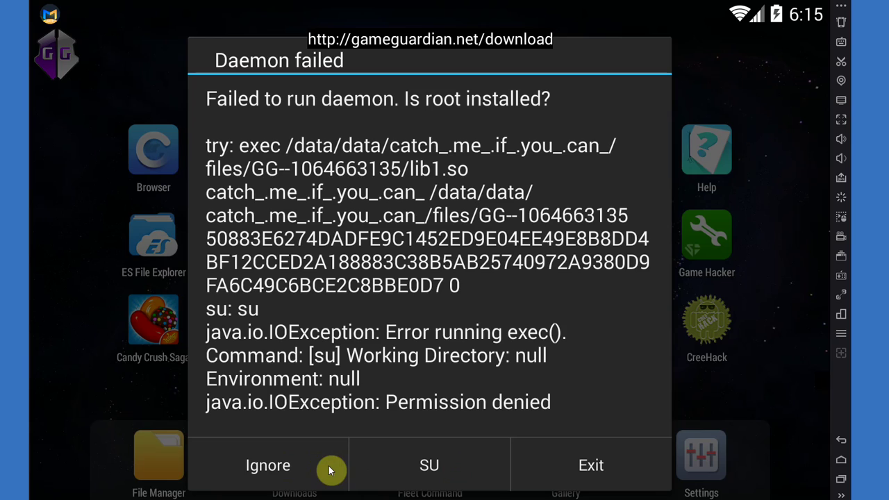
click(588, 465)
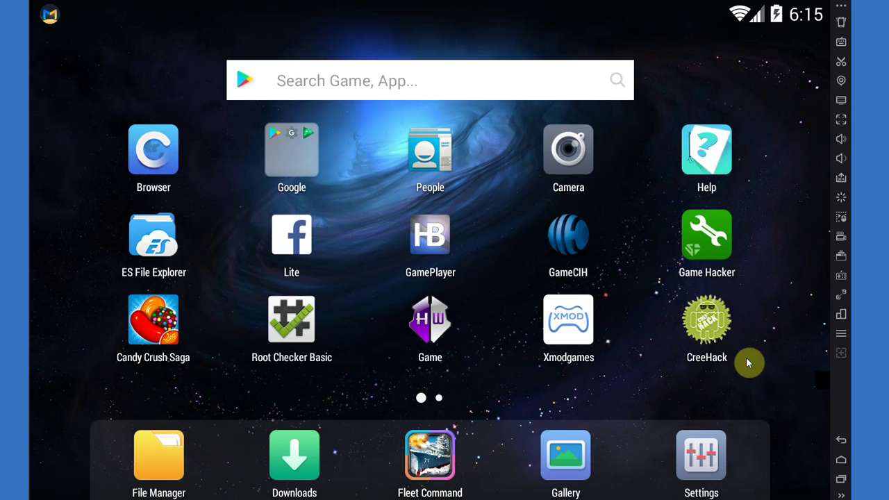
Open GO Multiple from the second home screen page and view its cloned Tiny Miner and GameGuardian apps
drag(746, 357, 646, 360)
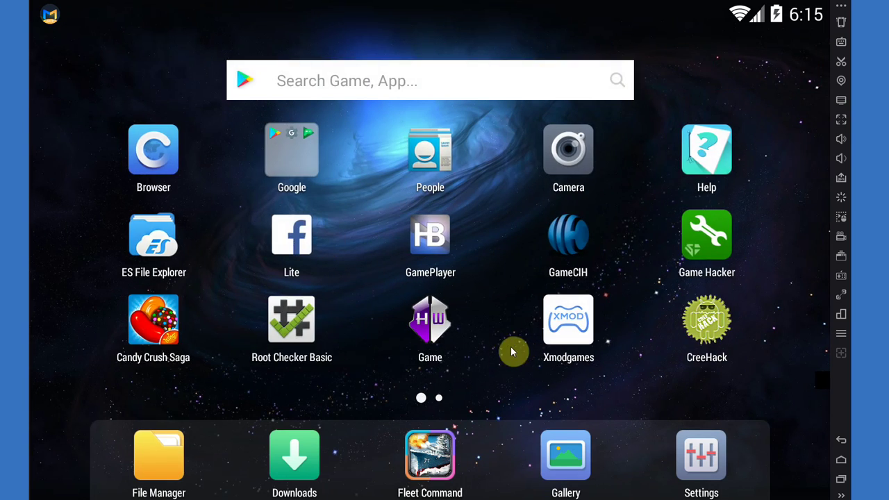
drag(750, 325, 113, 276)
click(162, 238)
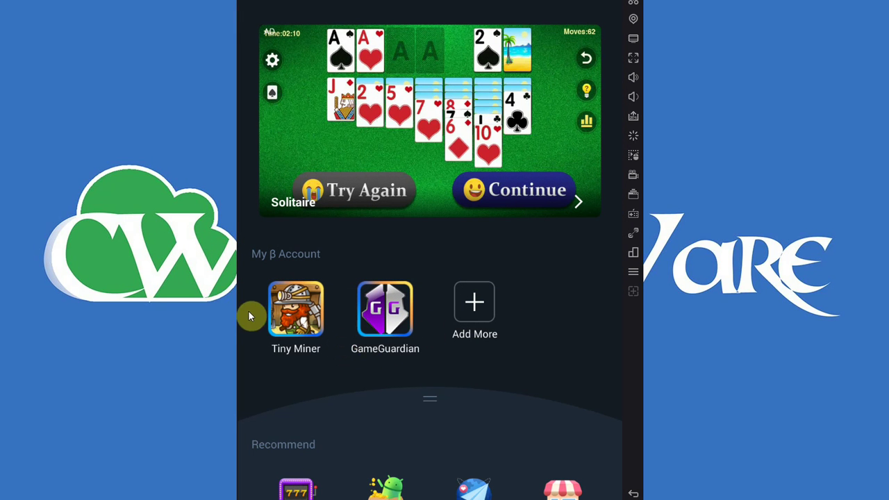
click(266, 324)
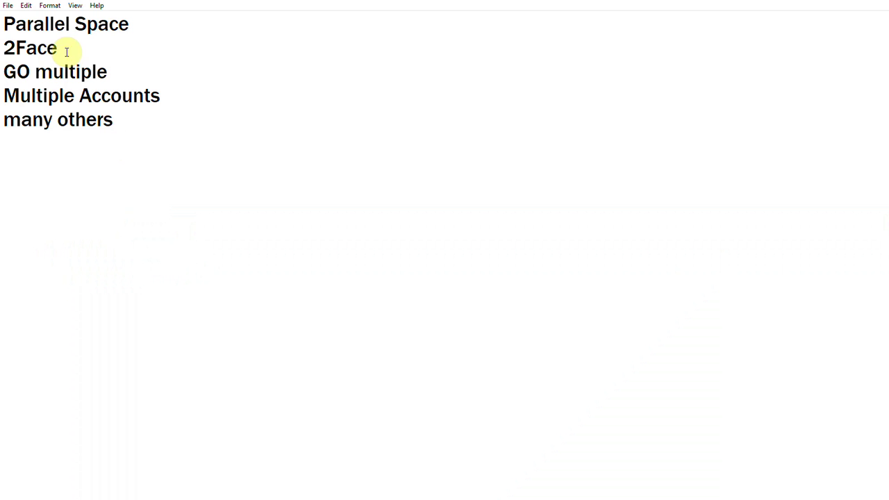
drag(26, 47, 123, 81)
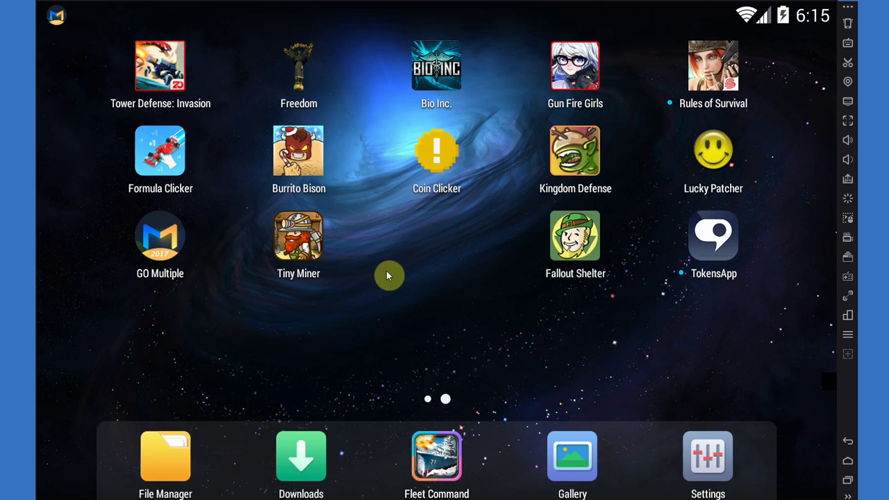
drag(389, 274, 879, 298)
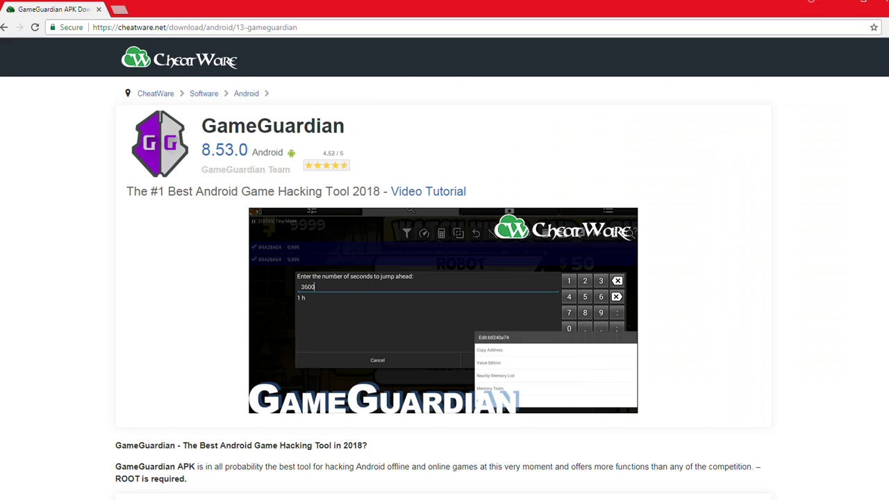
Search Google for "hackerbot" in a new browser tab and open the hackerbot.net site
click(120, 9)
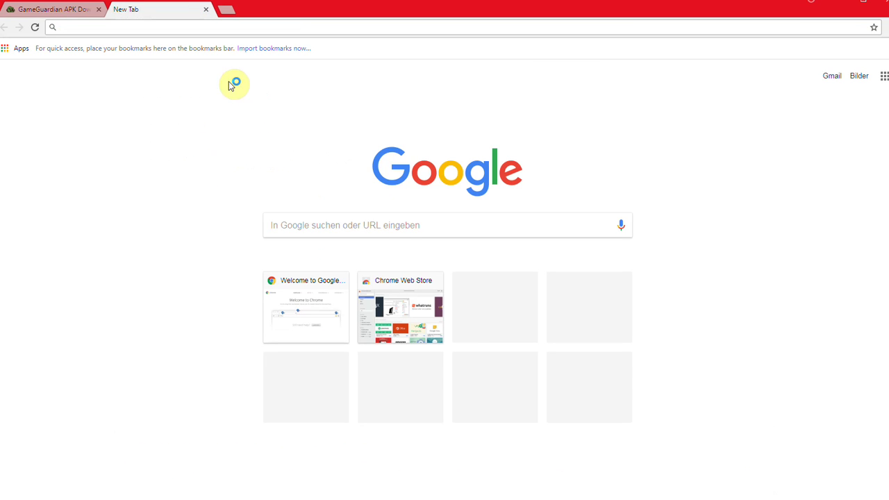
click(381, 225)
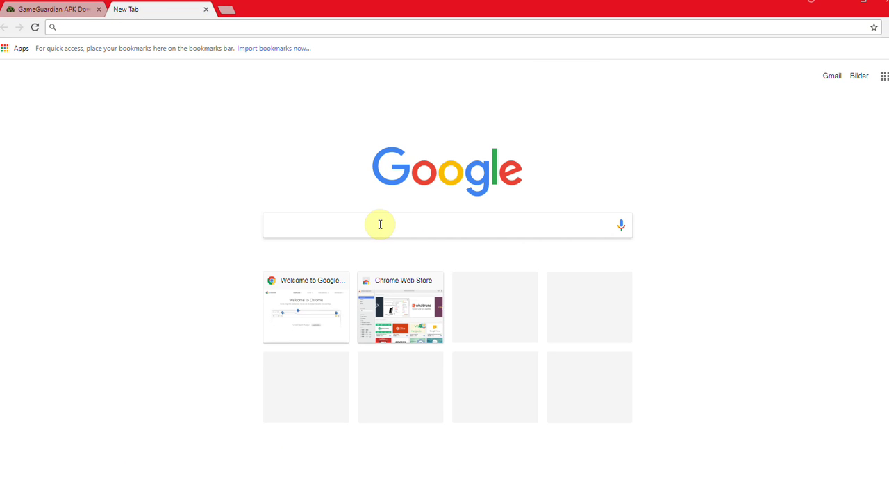
text(hackerbot)
key(Return)
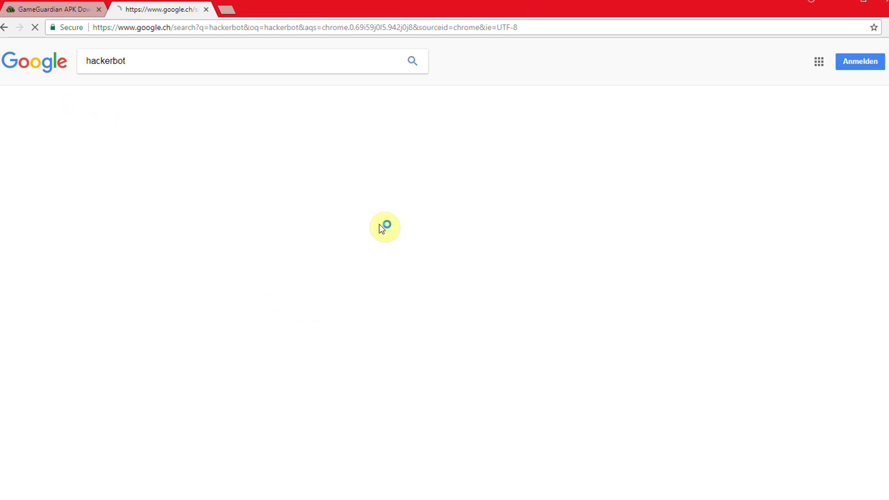
click(99, 226)
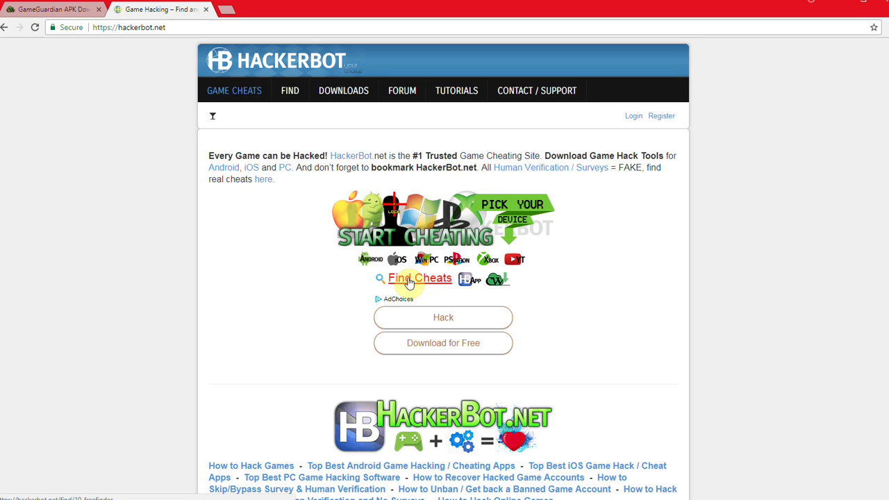
Search HackerBot's FreeFinder for "tiny miner mod apk" and look through the results
click(410, 282)
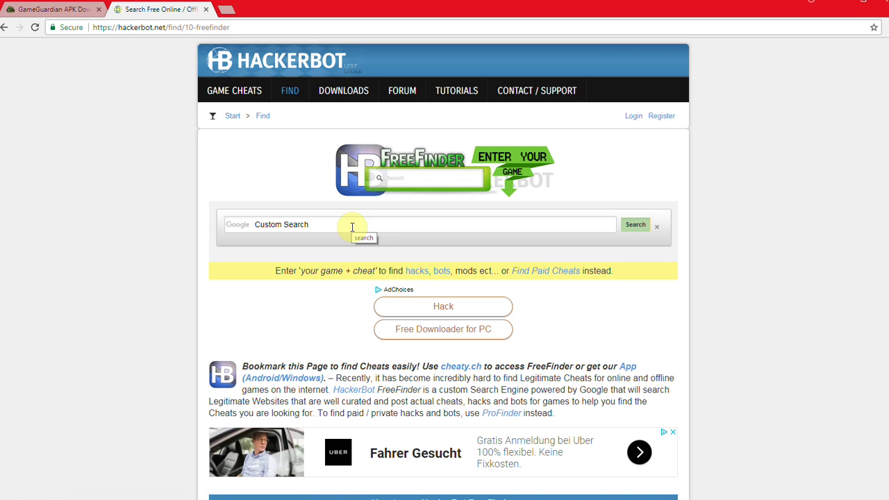
click(346, 226)
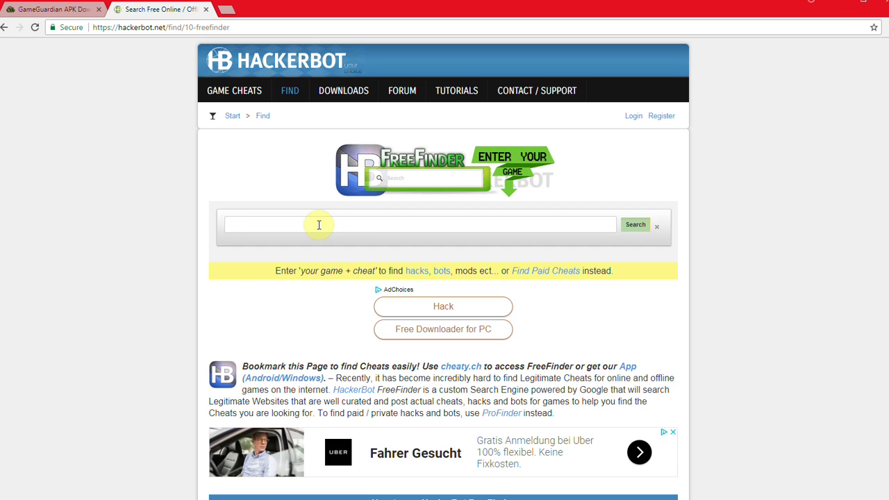
text(tiny)
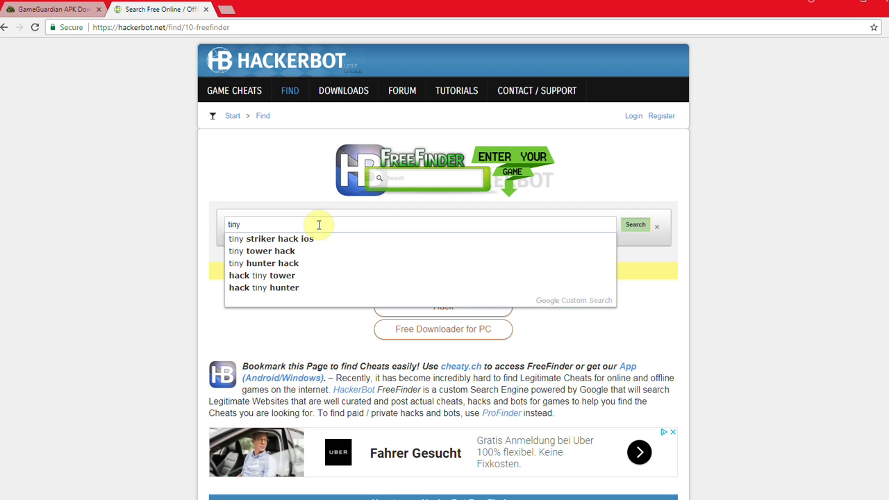
text( miner mod apk)
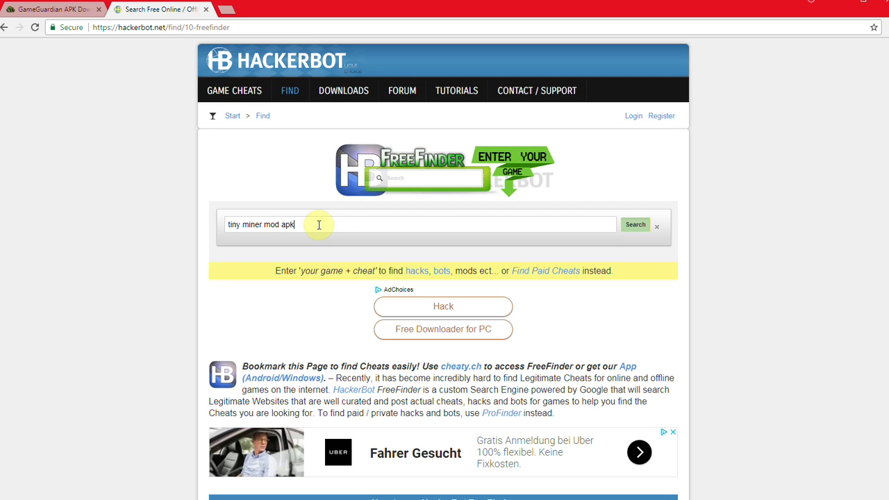
key(Return)
scroll(389, 324, down, 5)
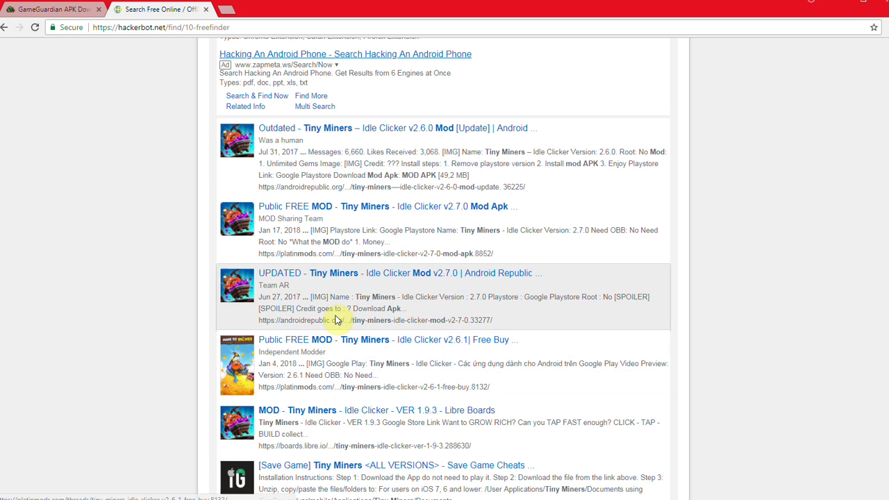
Return to HackerBot's Game Cheats page, open the How to Hack Games tutorial, and skim its opening section
click(55, 10)
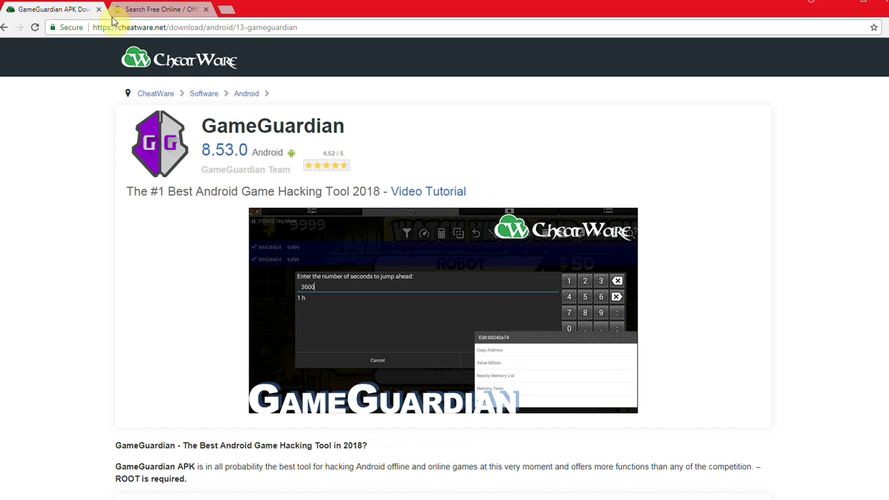
click(161, 10)
scroll(299, 264, up, 6)
click(209, 89)
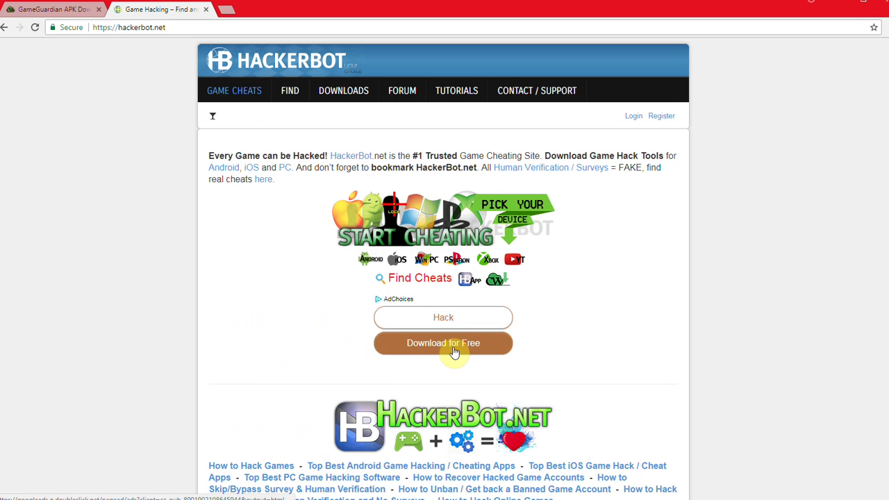
scroll(453, 352, down, 5)
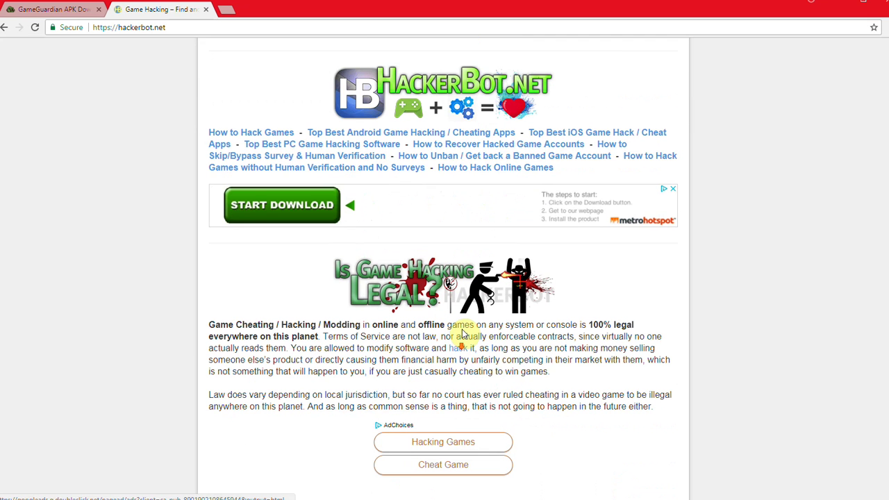
click(248, 132)
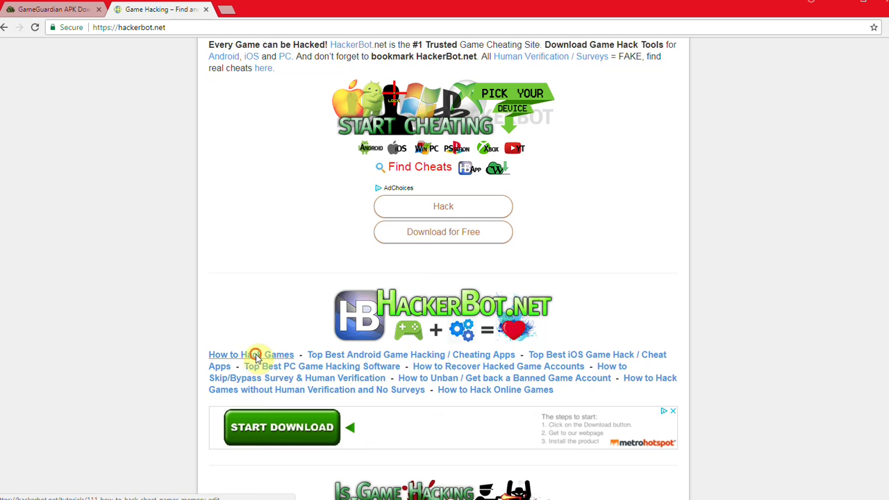
click(261, 356)
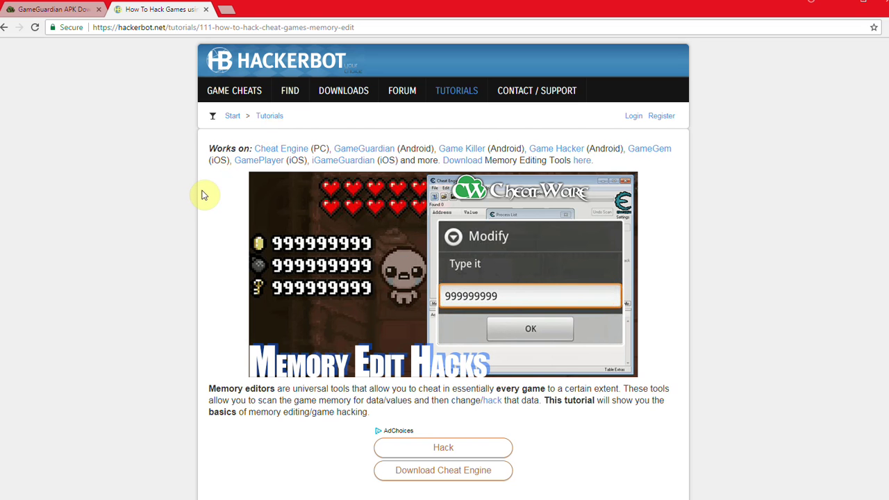
scroll(204, 195, down, 2)
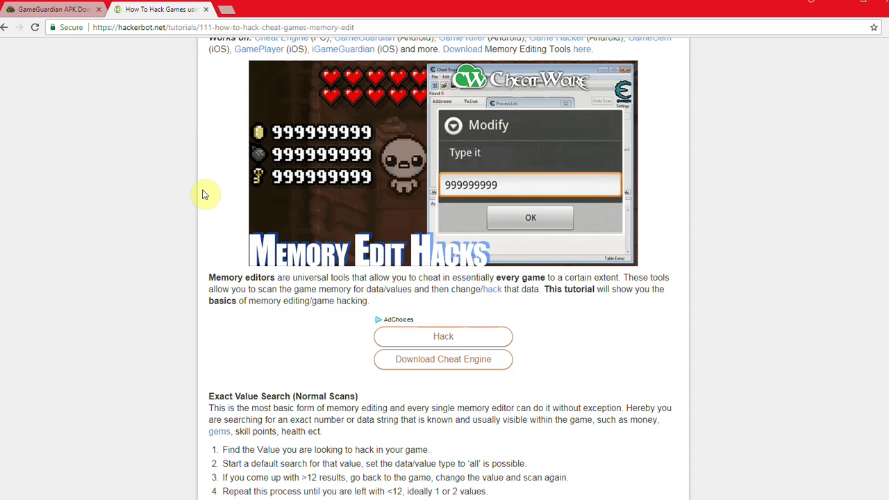
scroll(204, 194, up, 2)
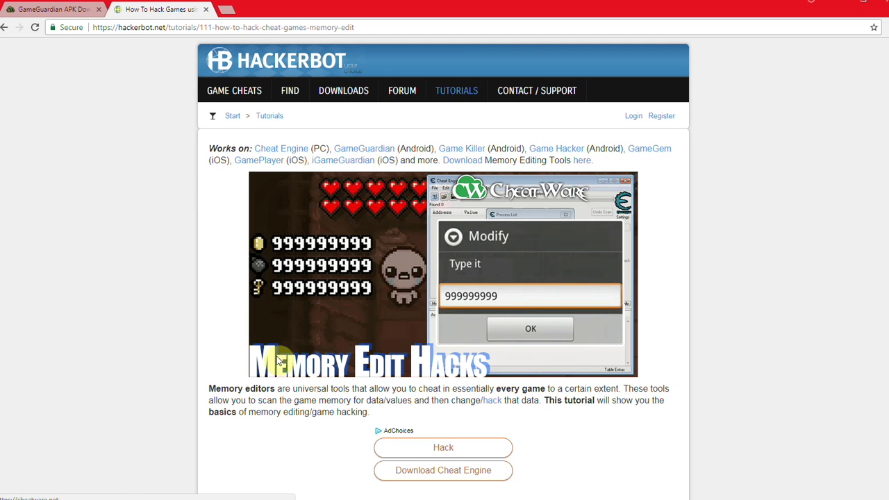
Skim the memory-editing tutorial's sections on exact value search, speedhacks, value and data types, and fuzzy scans
scroll(487, 315, down, 4)
scroll(556, 292, down, 5)
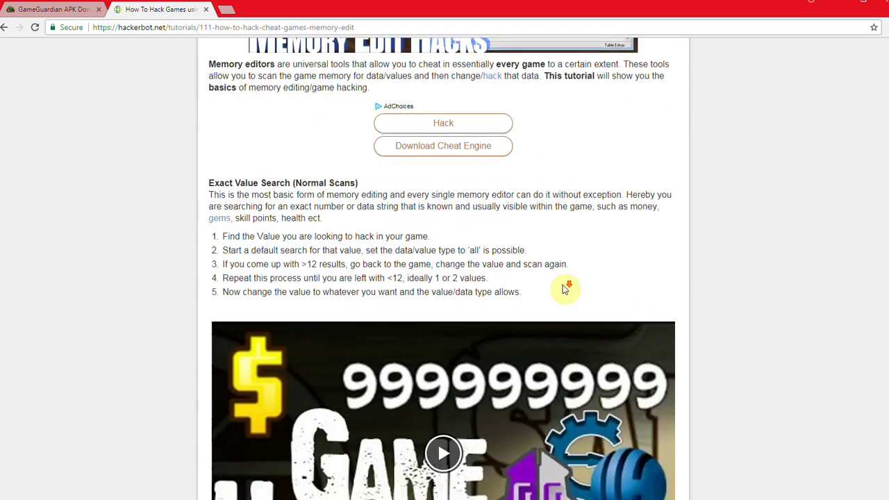
scroll(564, 290, down, 9)
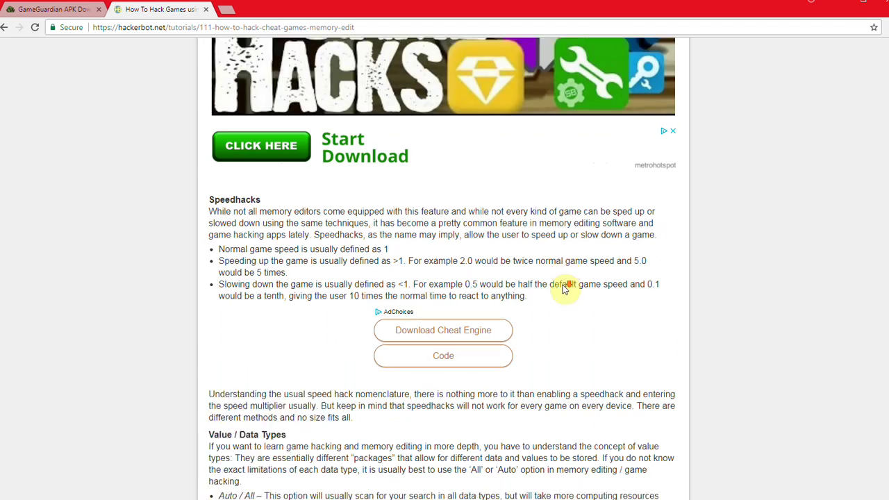
scroll(564, 290, down, 8)
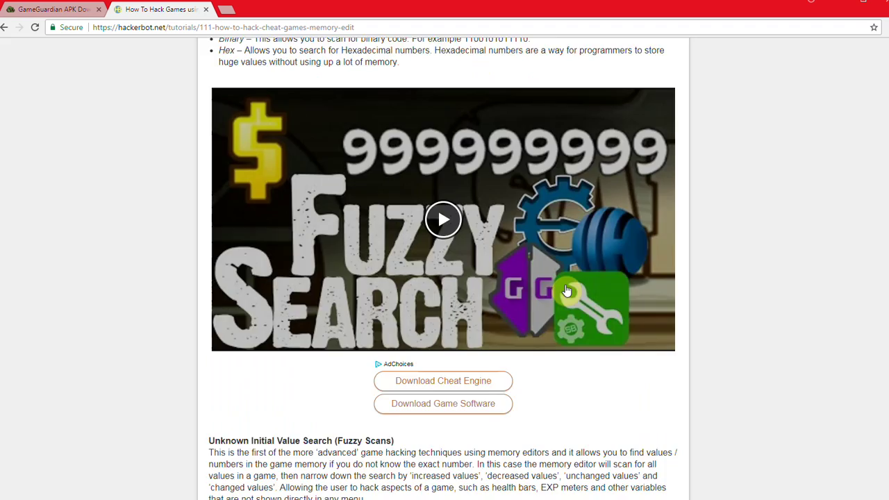
scroll(568, 290, down, 6)
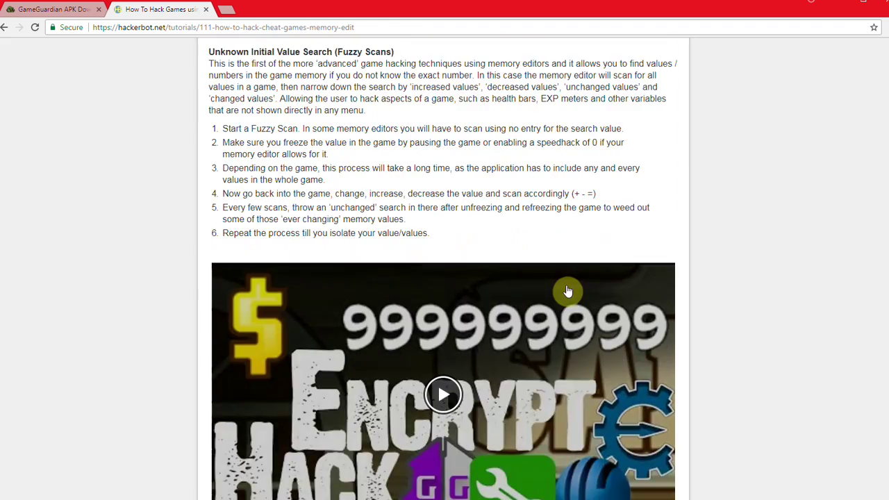
scroll(567, 291, up, 20)
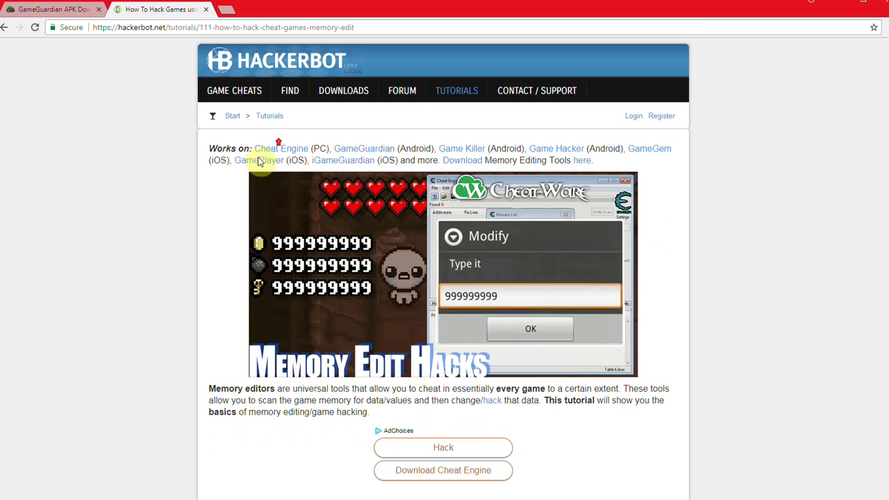
Open the FreeFinder cheat search from HackerBot's Game Cheats page, and switch back to the NoxPlayer home screen
click(230, 93)
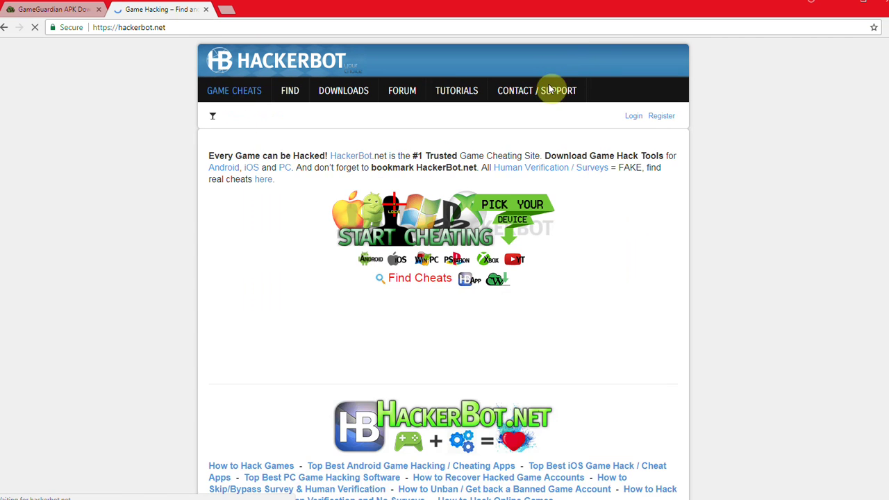
click(392, 281)
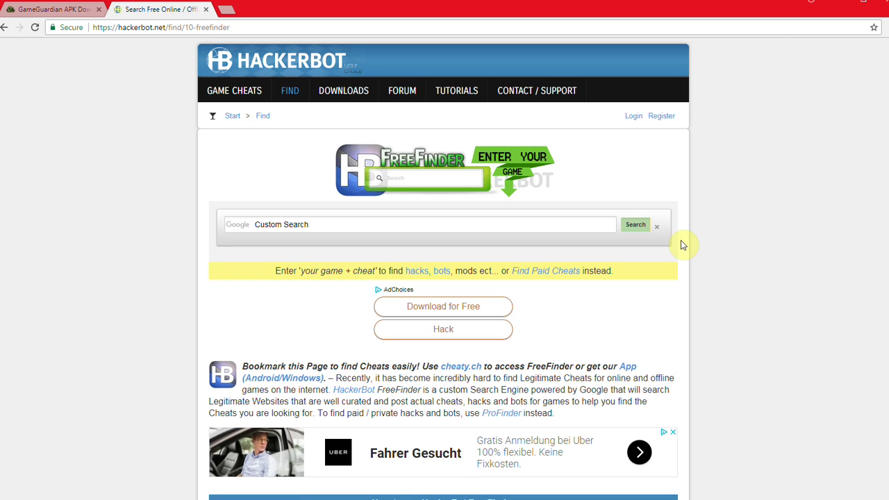
click(824, 5)
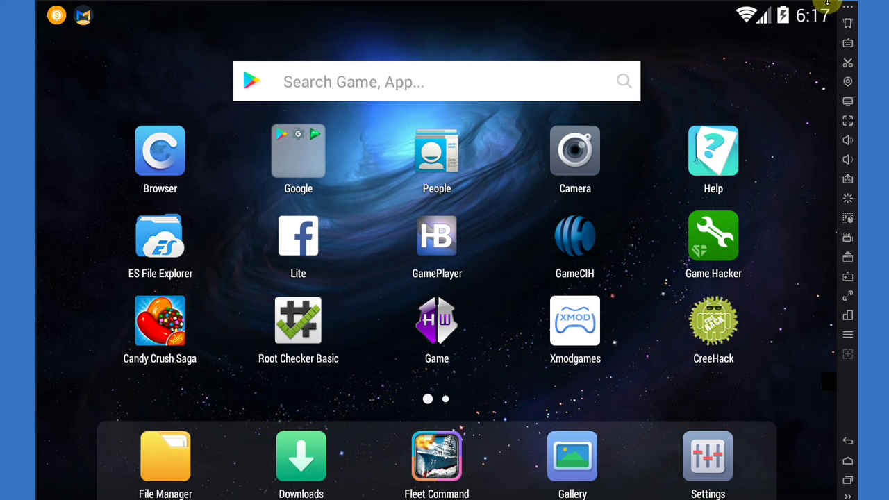